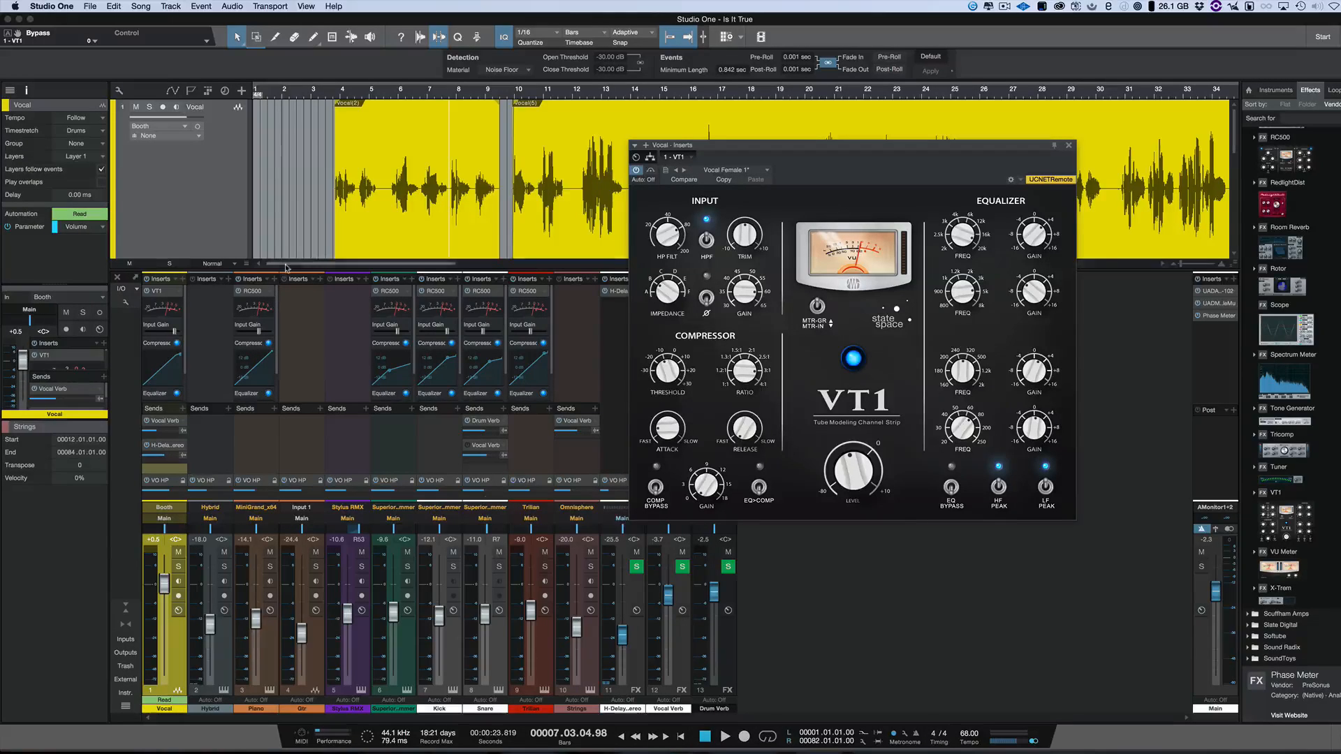
- Enlarge the mixer console and place the playback cursor just before the first vocal event
{"action": "left_click_drag", "start_coordinate": [290, 265], "coordinate": [294, 235]}
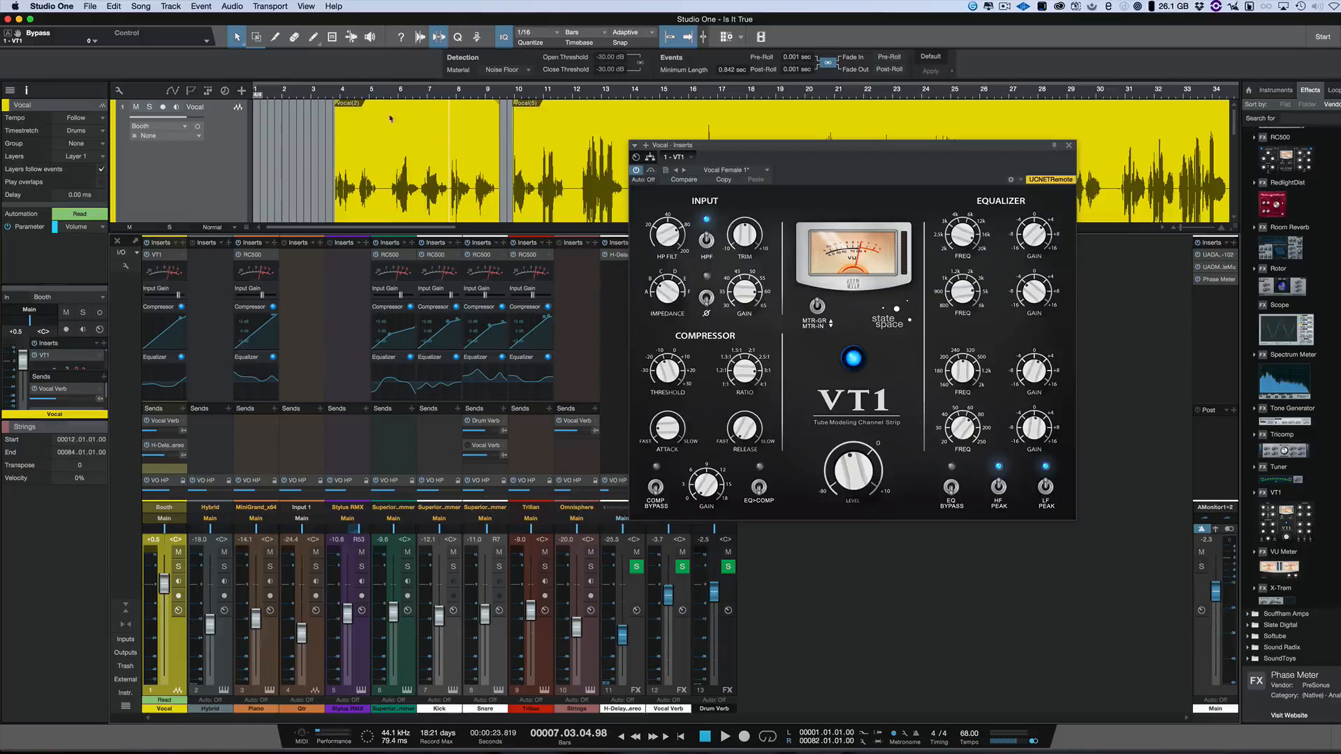
{"action": "left_click", "coordinate": [328, 91]}
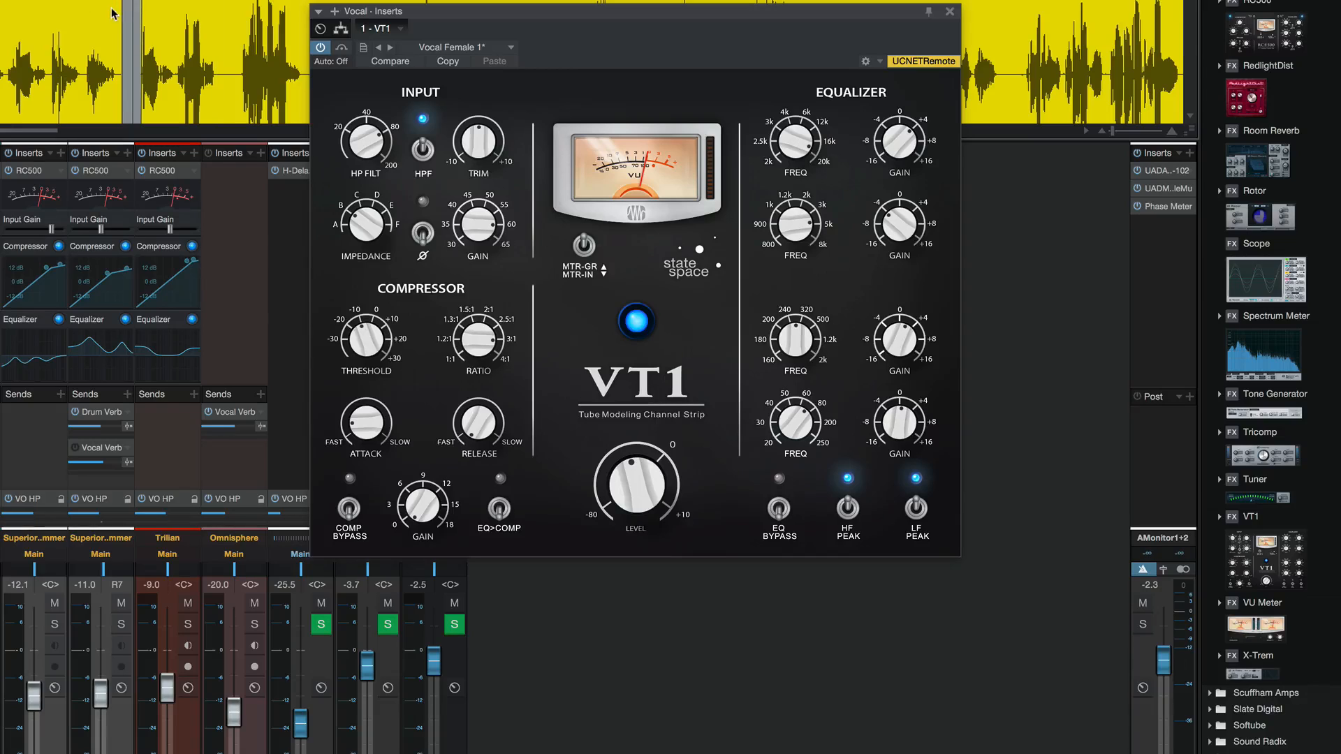
- Play the vocal and compare its sound with the VT1 channel strip bypassed and active
{"action": "left_click", "coordinate": [342, 48]}
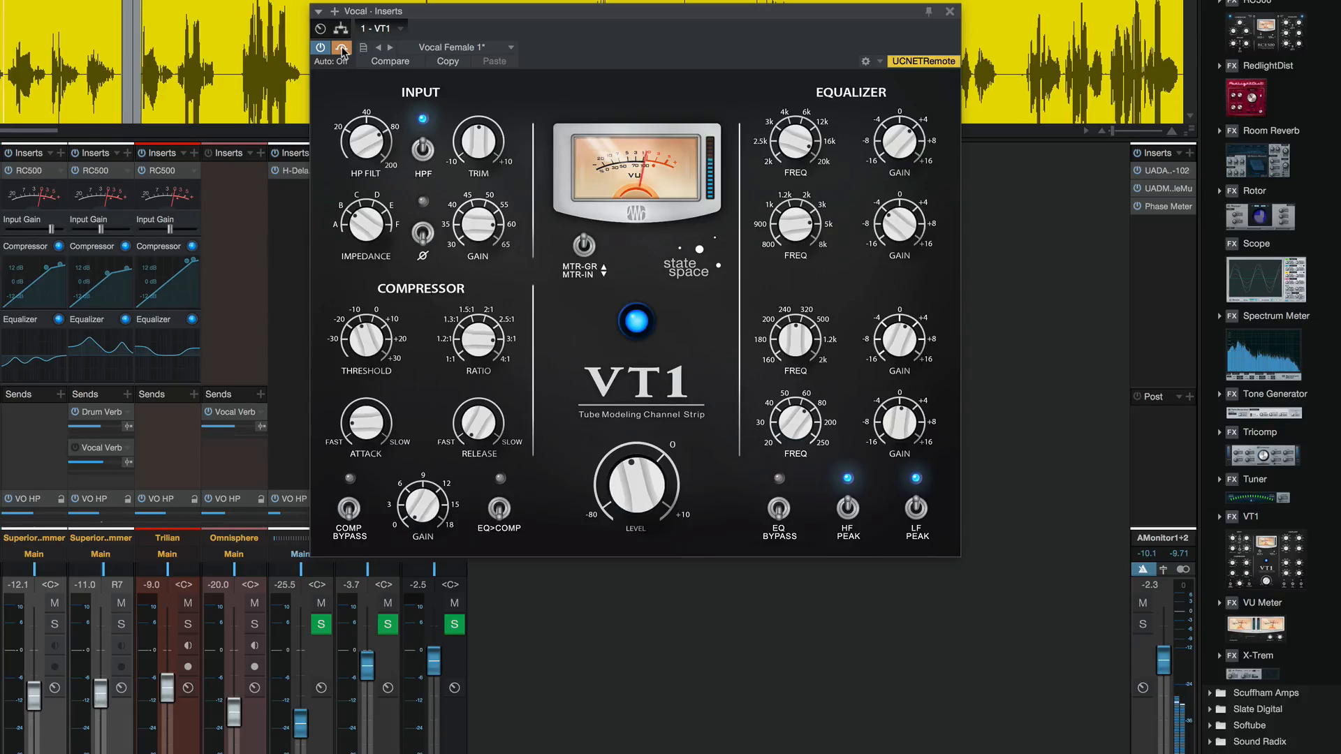
{"action": "left_click", "coordinate": [342, 49]}
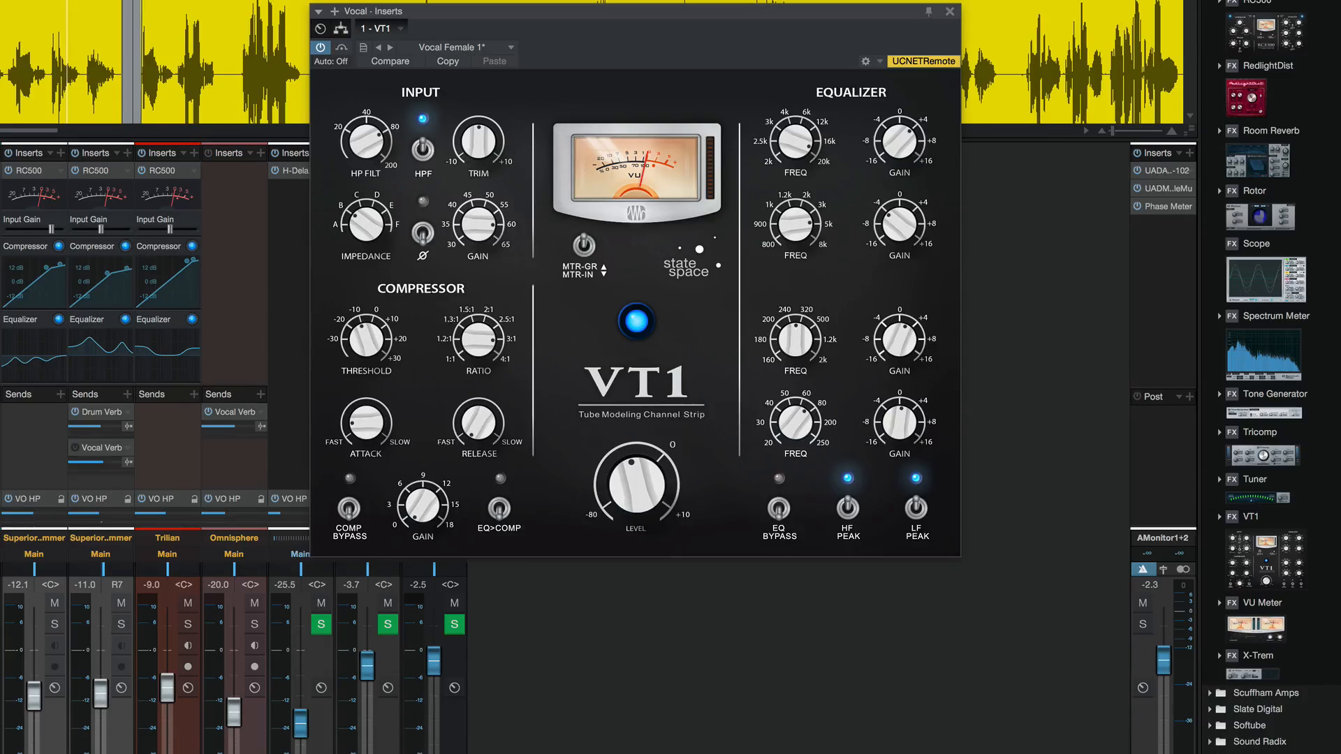
{"action": "left_click", "coordinate": [168, 3]}
{"action": "key", "text": "space"}
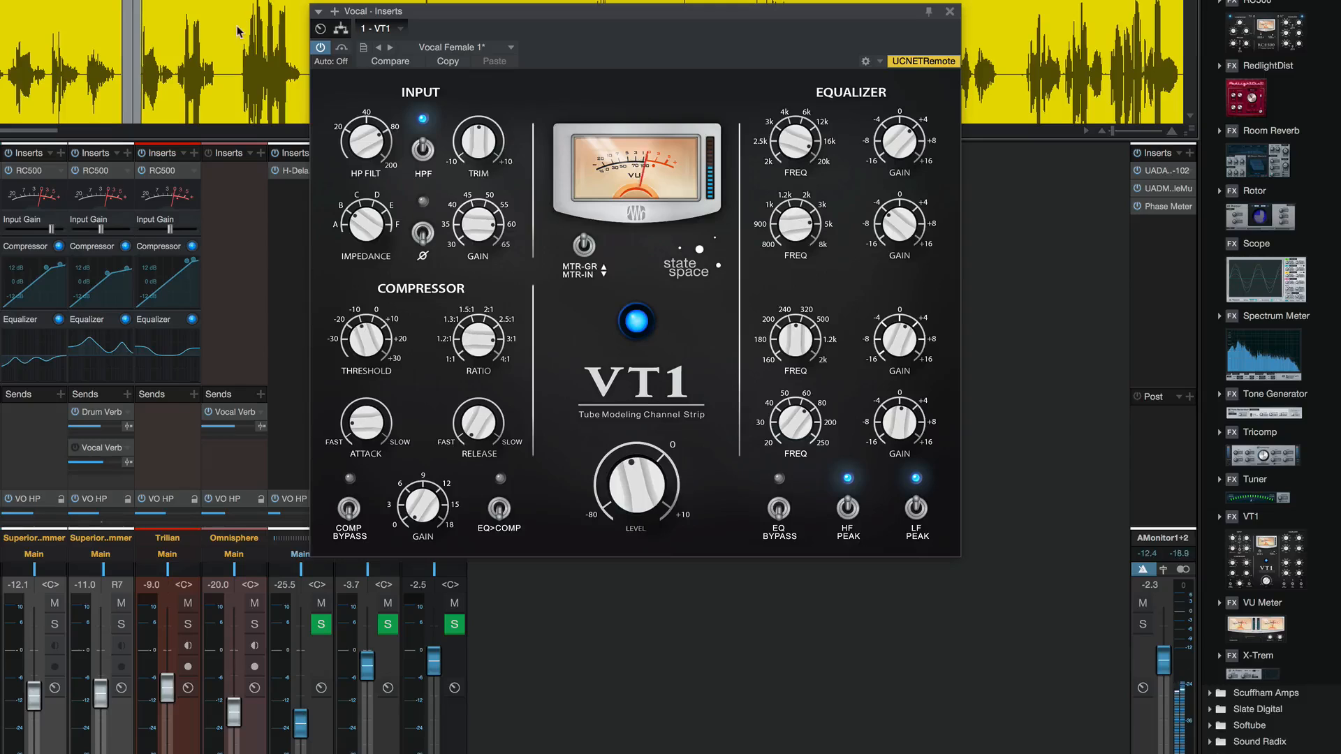
{"action": "left_click", "coordinate": [342, 48]}
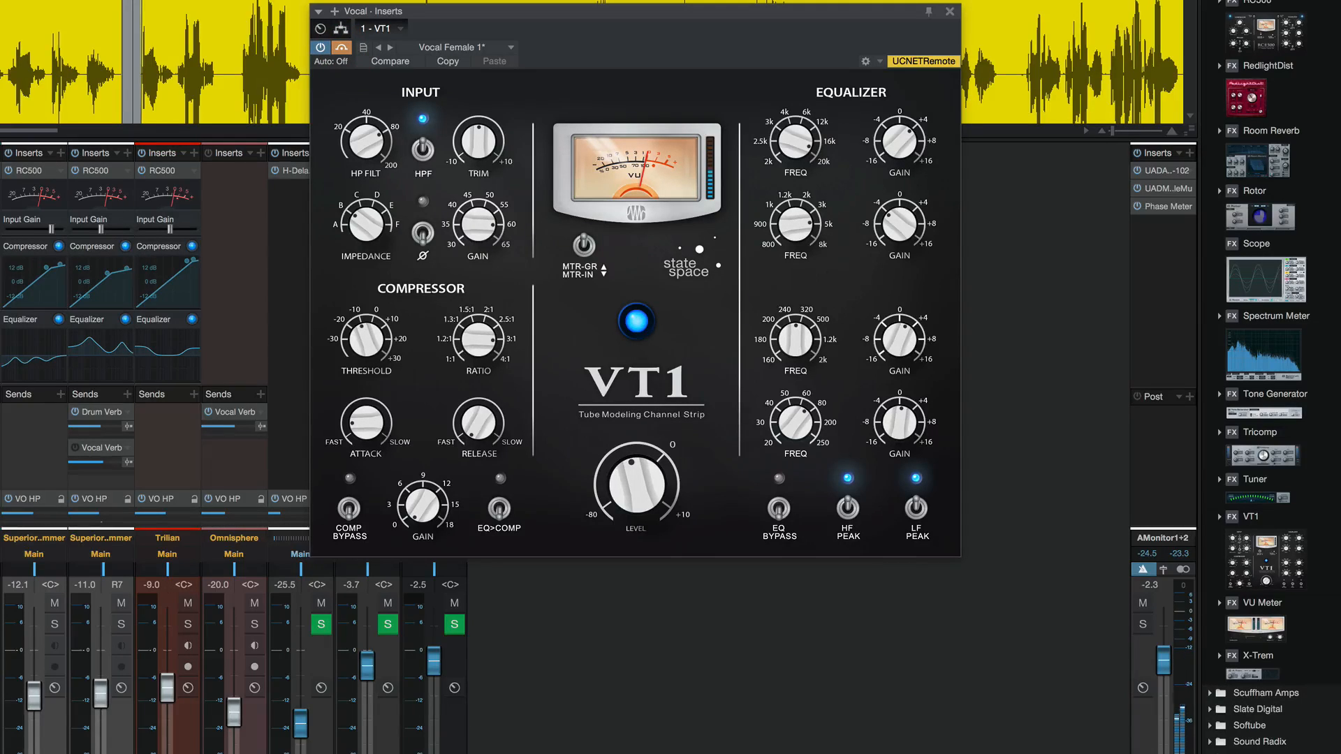
{"action": "left_click", "coordinate": [340, 47]}
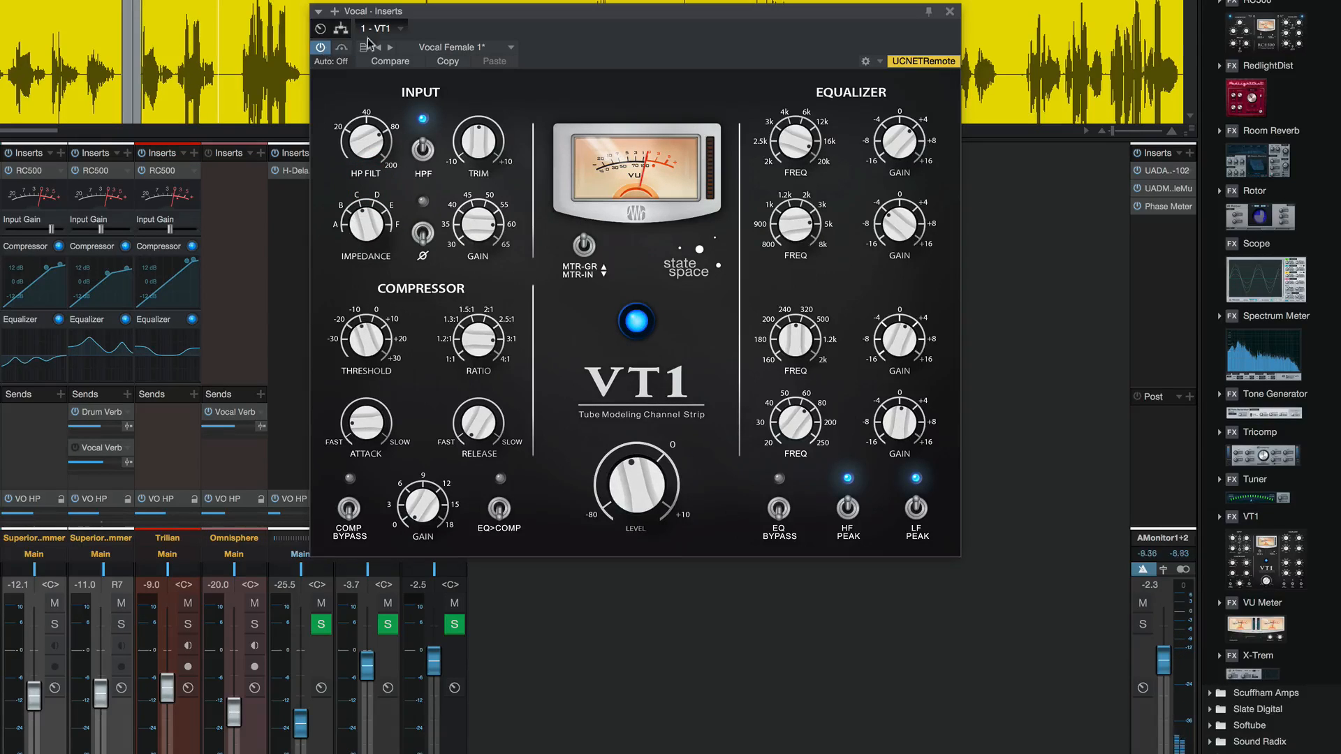
- Move the VT1 window down clear of the arrangement and audition passages of the full mix, toggling the VT1 bypass to compare
{"action": "left_click_drag", "start_coordinate": [437, 24], "coordinate": [412, 196]}
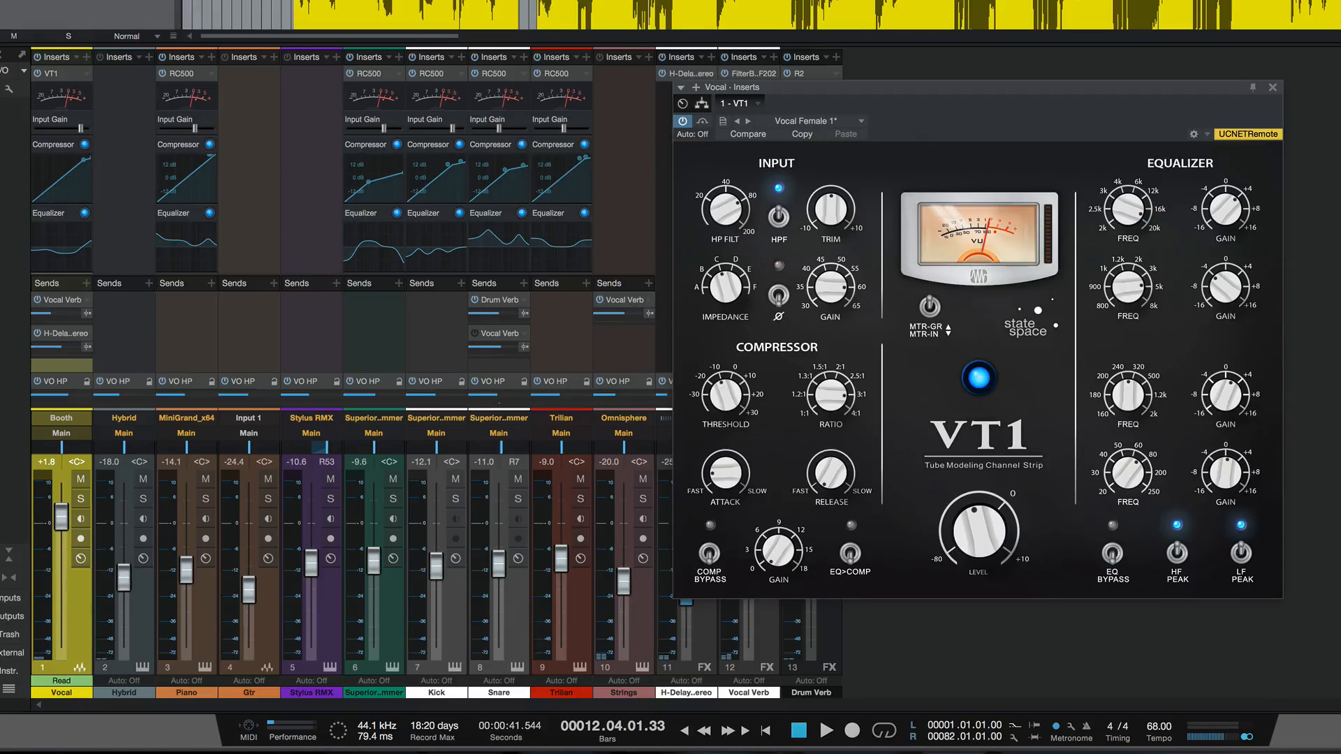
{"action": "key", "text": "KP_Subtract"}
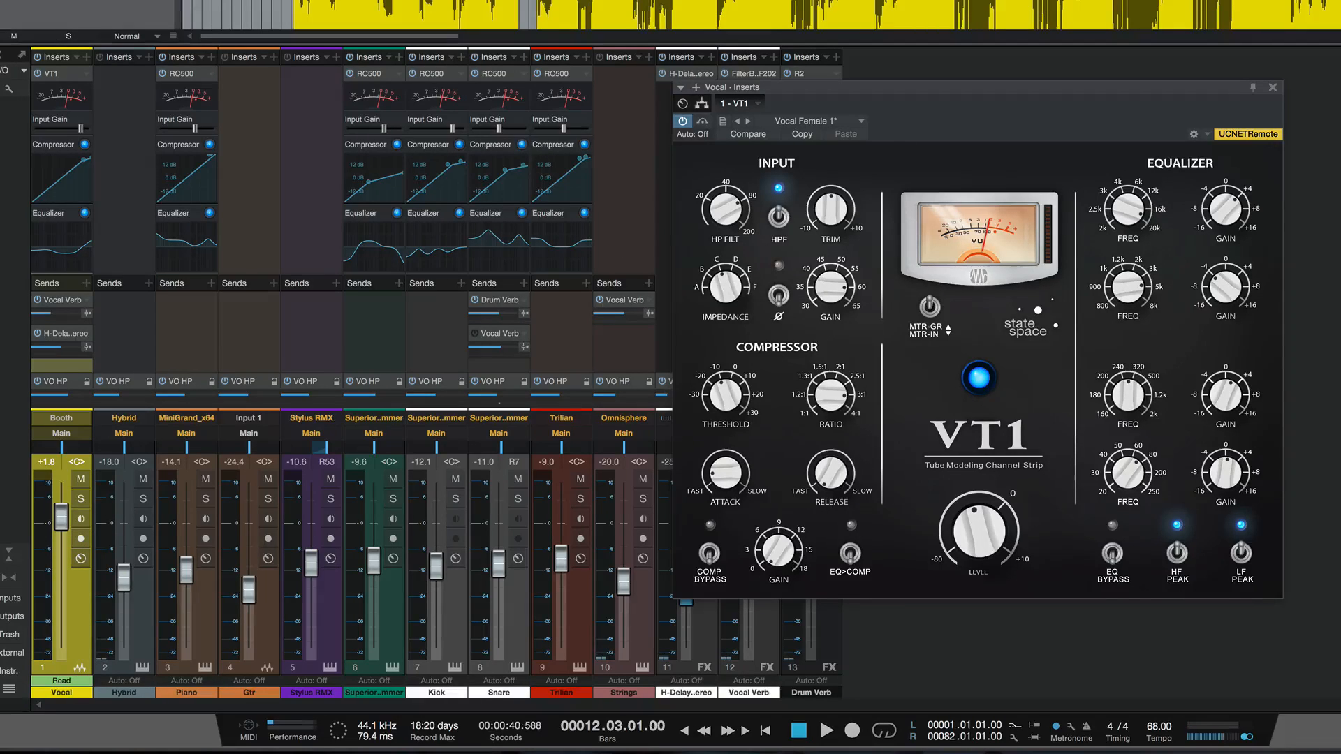
{"action": "key", "text": "space"}
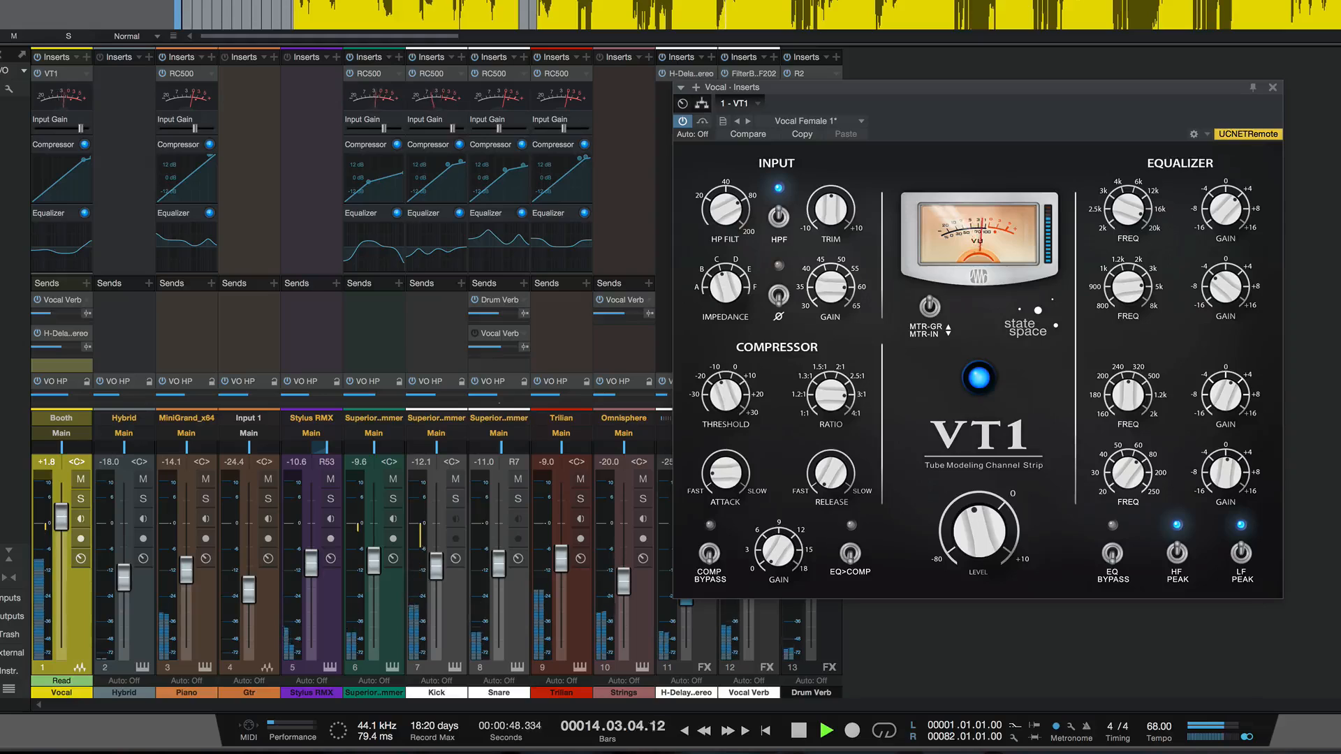
{"action": "key", "text": "space"}
{"action": "left_click", "coordinate": [945, 2]}
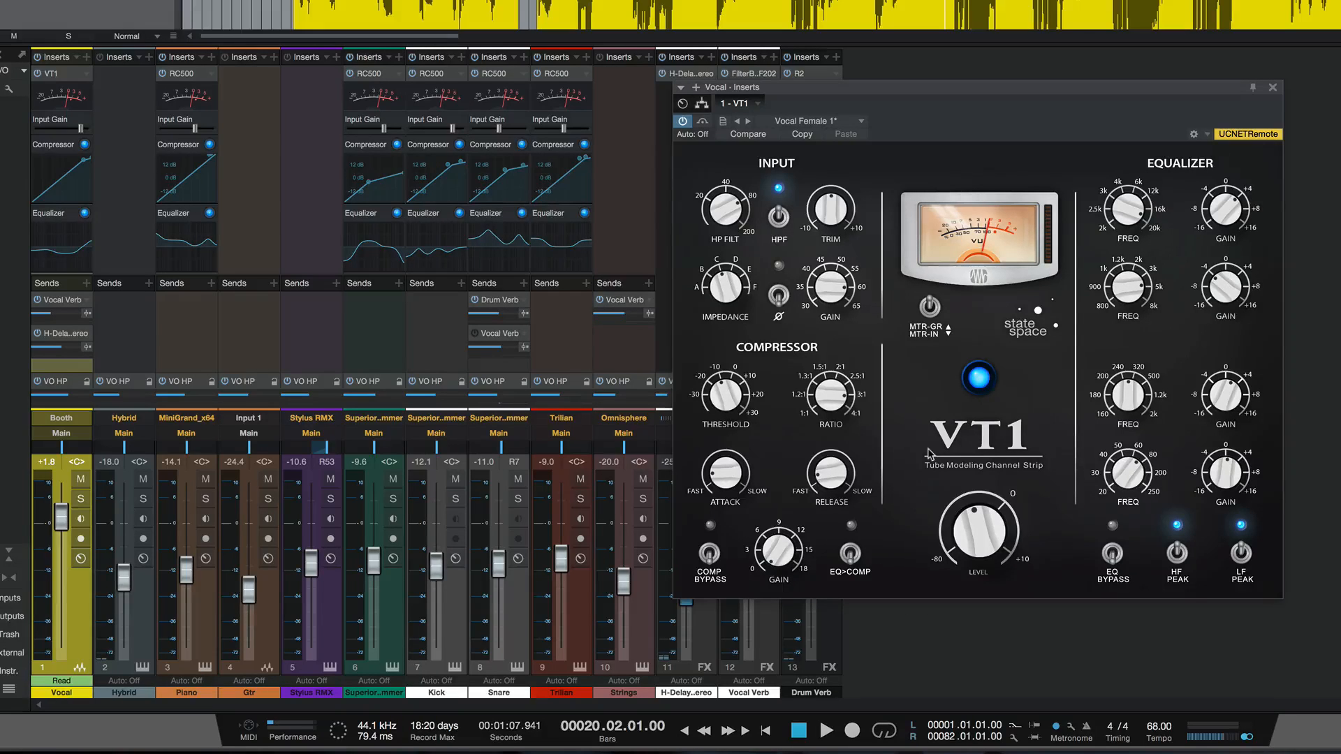
{"action": "key", "text": "space"}
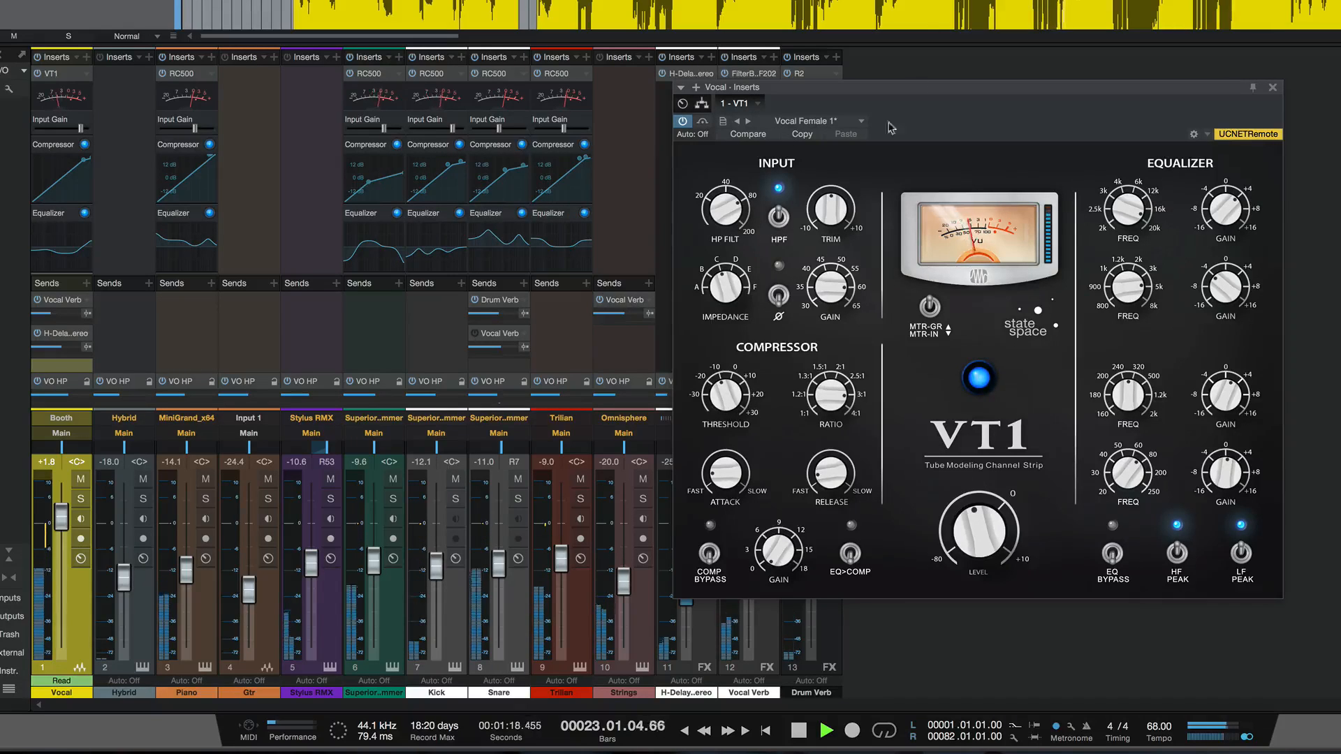
{"action": "left_click", "coordinate": [702, 121]}
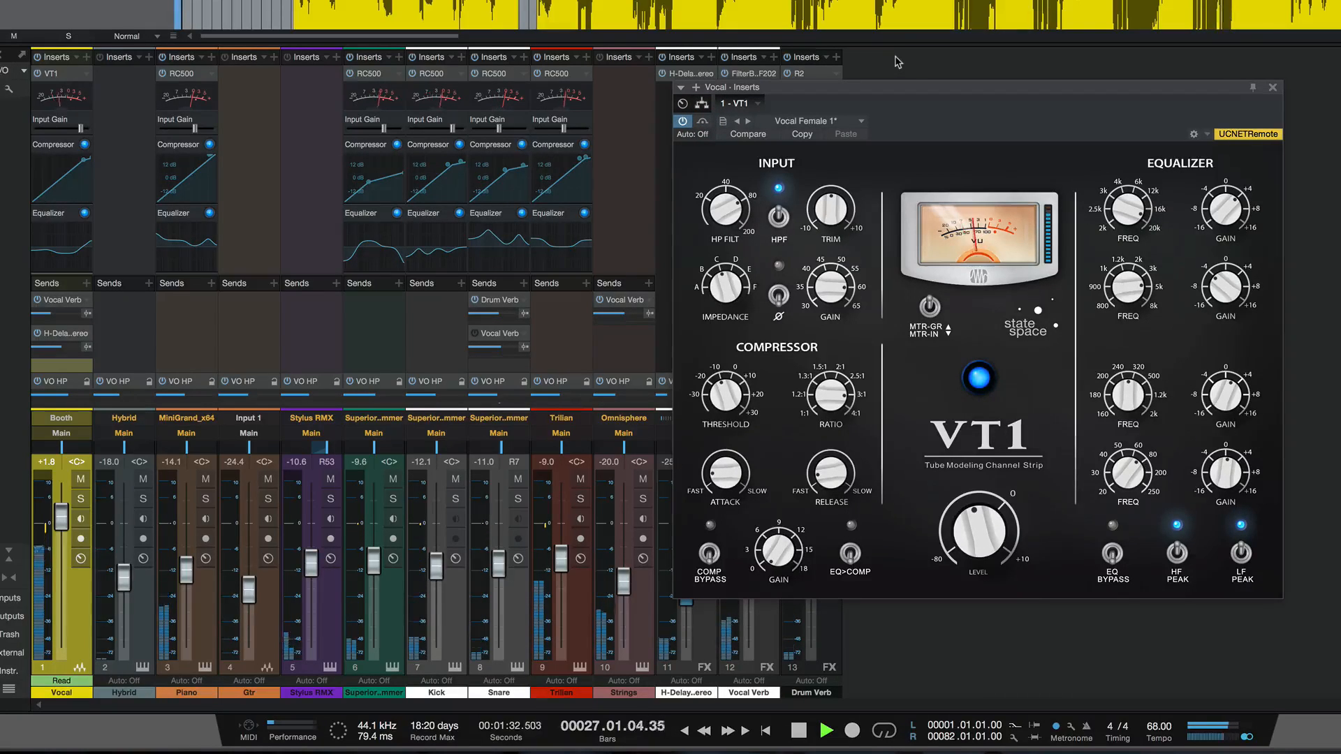
{"action": "key", "text": "space"}
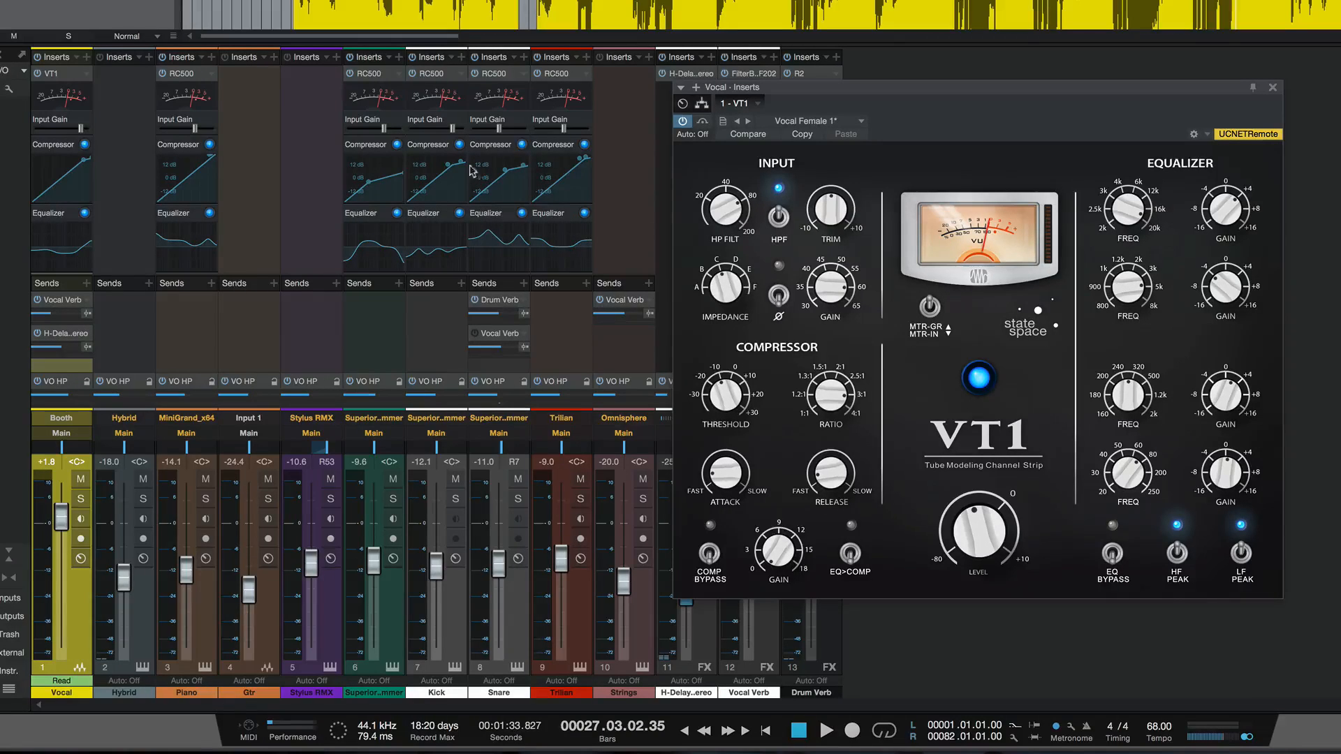
- Solo the Piano channel, start playback and open the channel's RC500 insert
{"action": "left_click", "coordinate": [206, 498]}
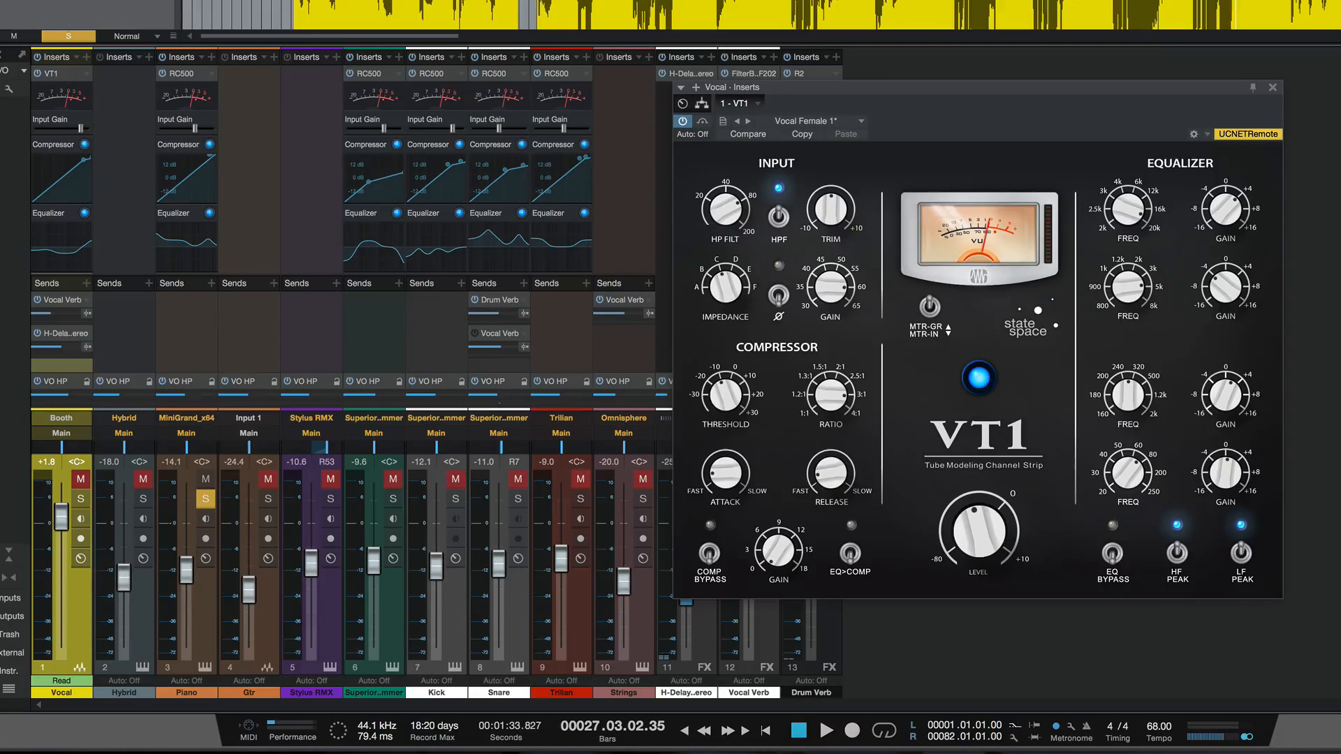
{"action": "key", "text": "space"}
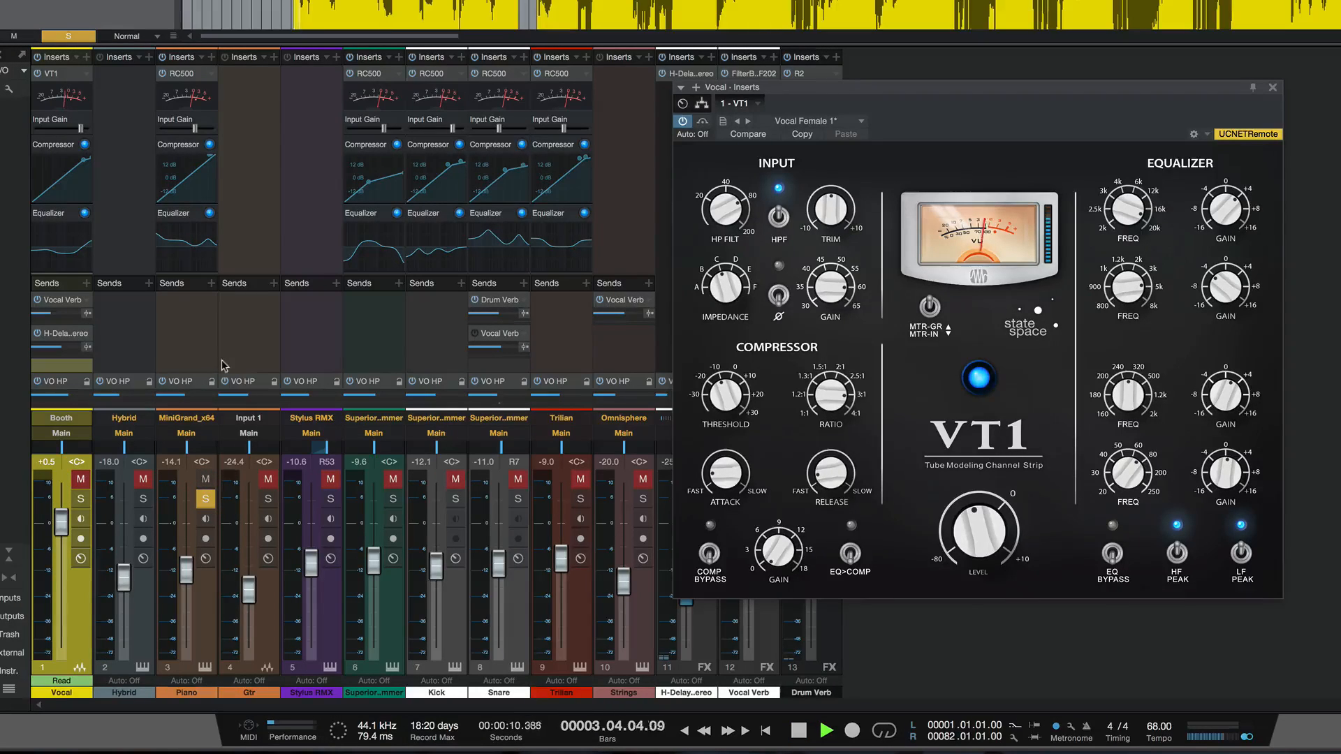
{"action": "left_click", "coordinate": [187, 73]}
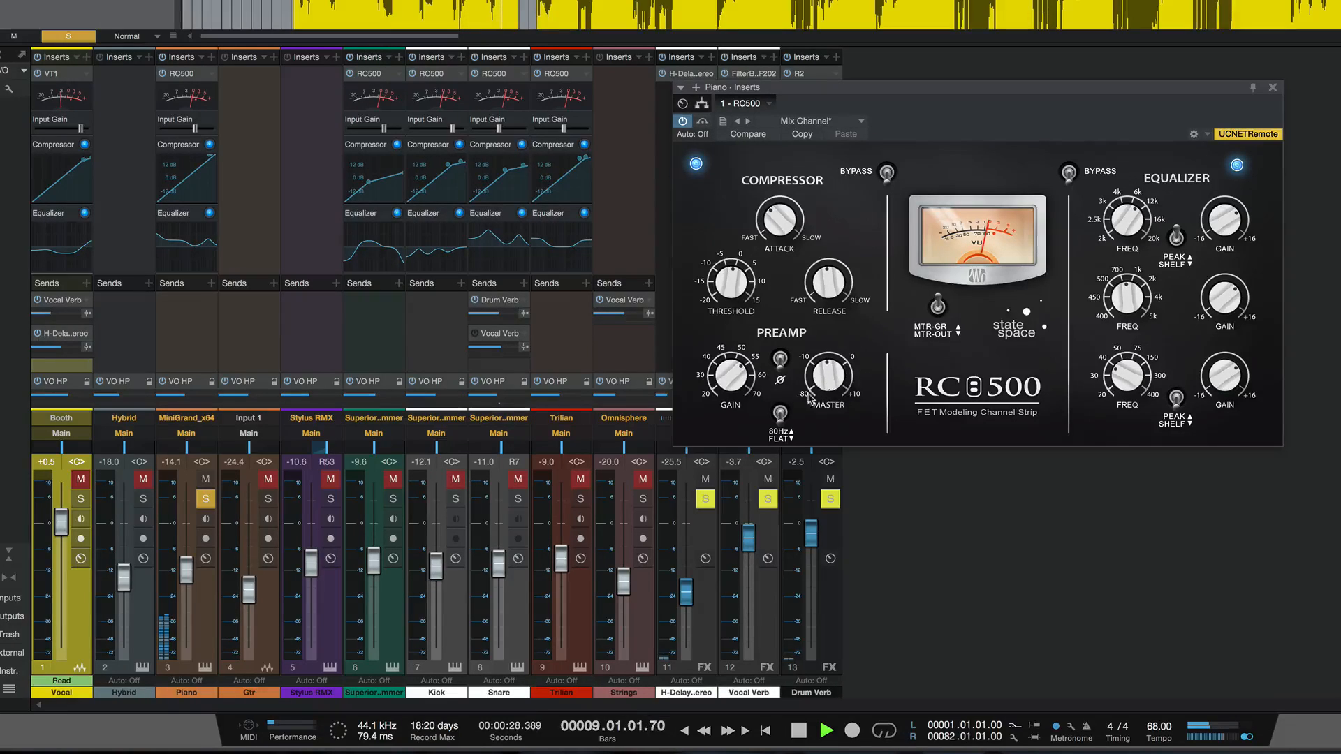
- Raise the Piano fader to -7.3 dB and compare the playback with its RC500 bypassed and active
{"action": "left_click_drag", "start_coordinate": [190, 575], "coordinate": [188, 558]}
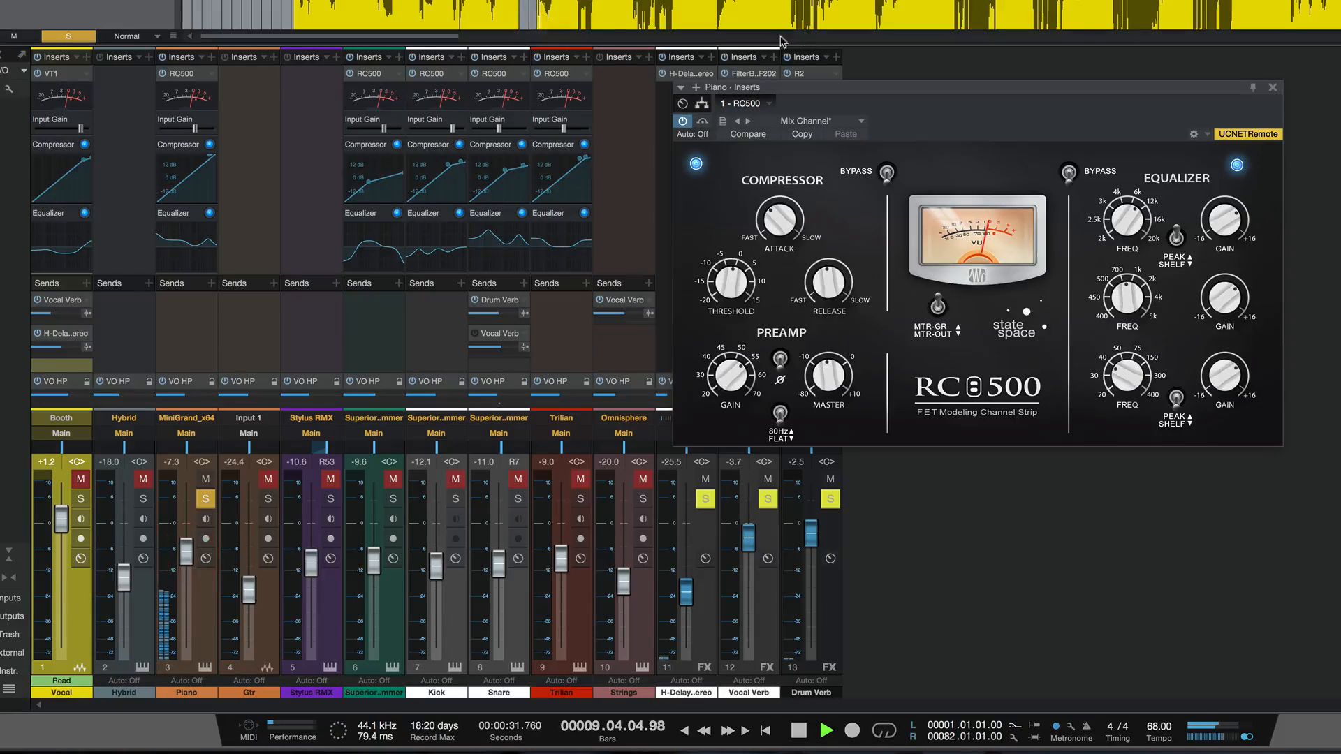
{"action": "left_click", "coordinate": [703, 122]}
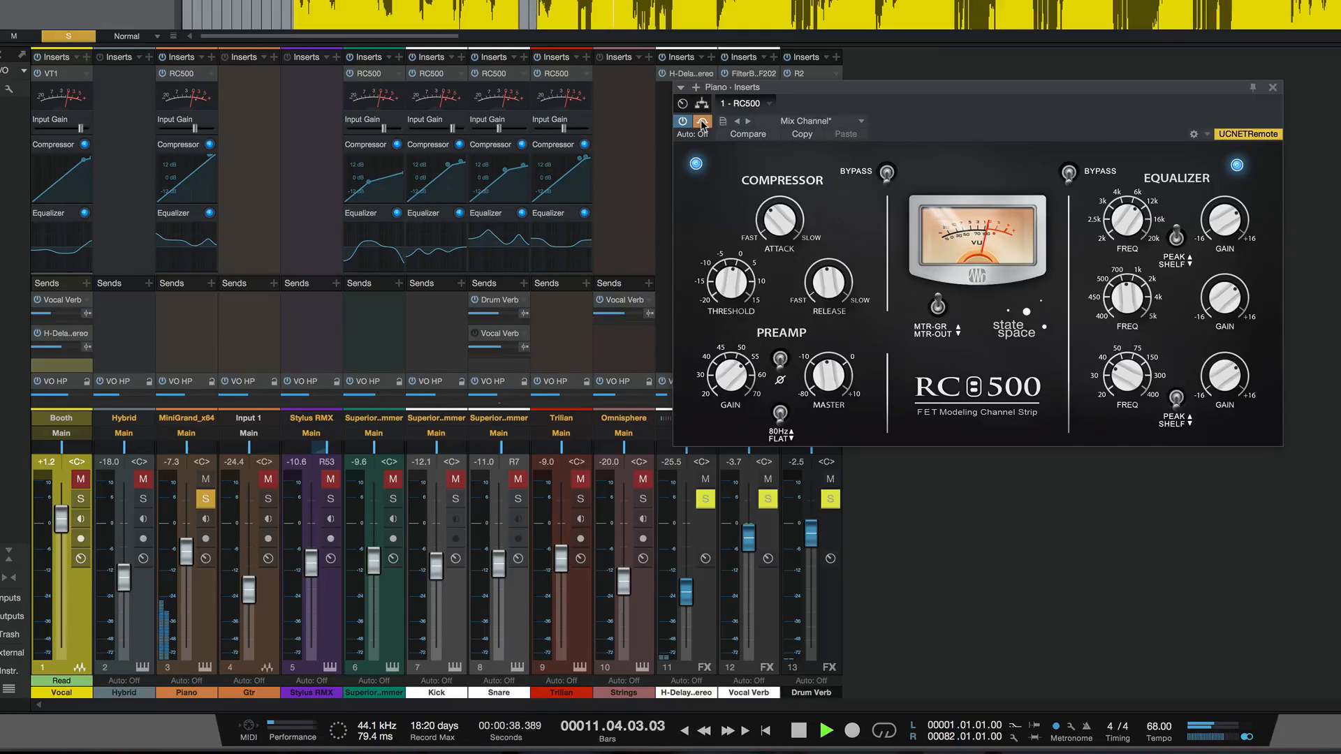
{"action": "left_click", "coordinate": [702, 122]}
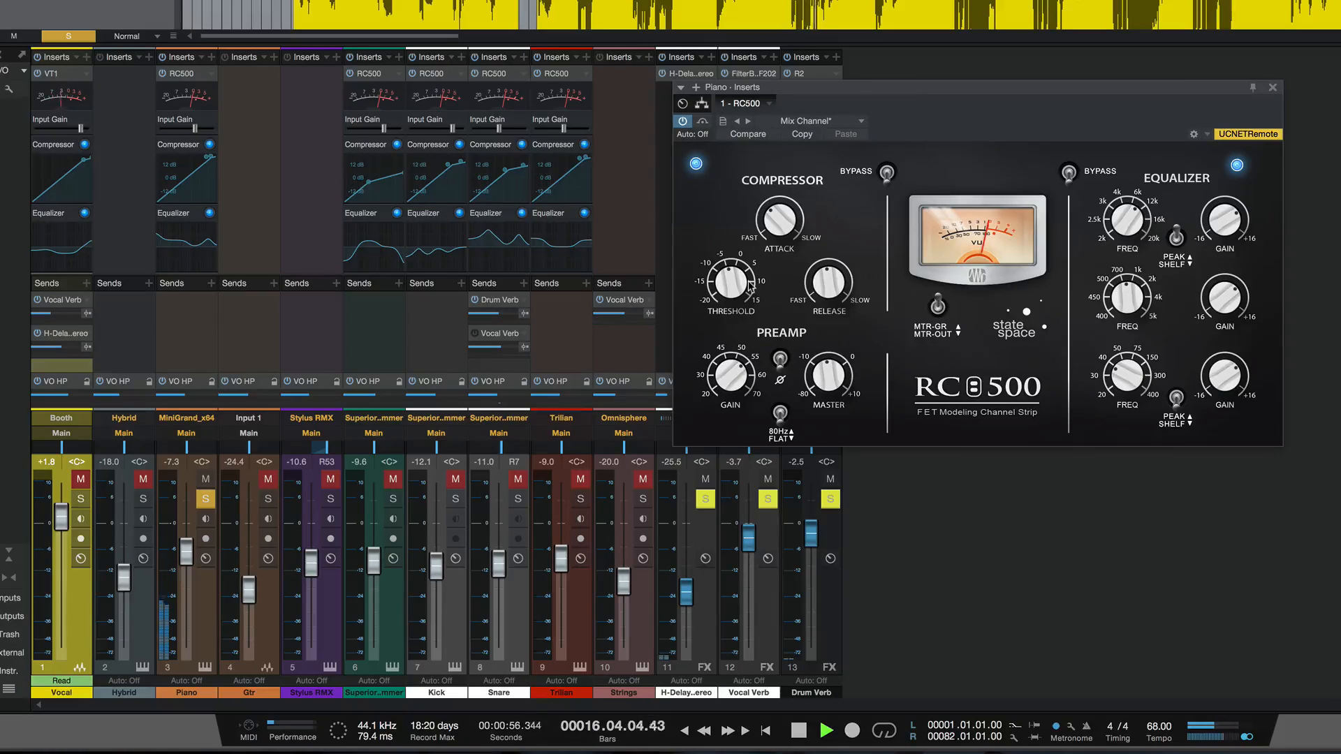
{"action": "key", "text": "space"}
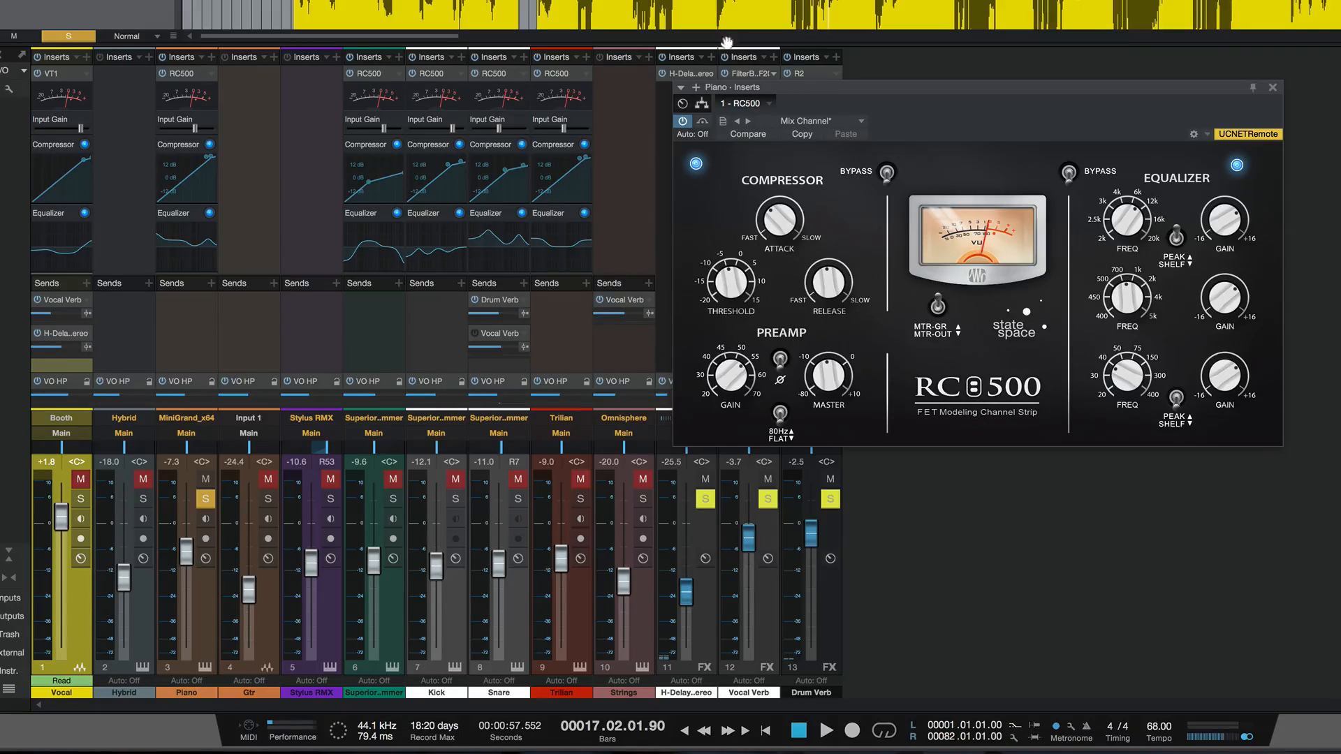
- Slightly raise the preamp gain in the Piano's RC500 during playback, comparing it against the bypassed sound
{"action": "key", "text": "space"}
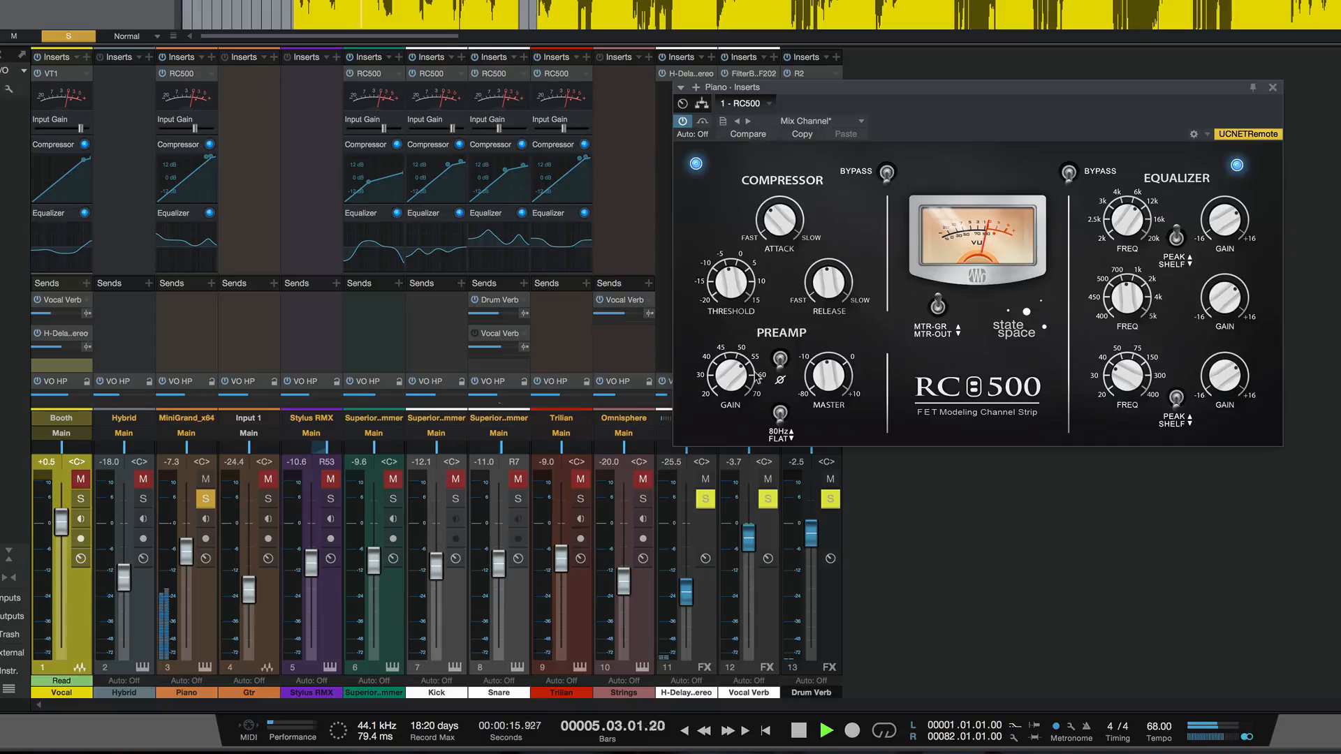
{"action": "left_click_drag", "start_coordinate": [732, 368], "coordinate": [719, 345]}
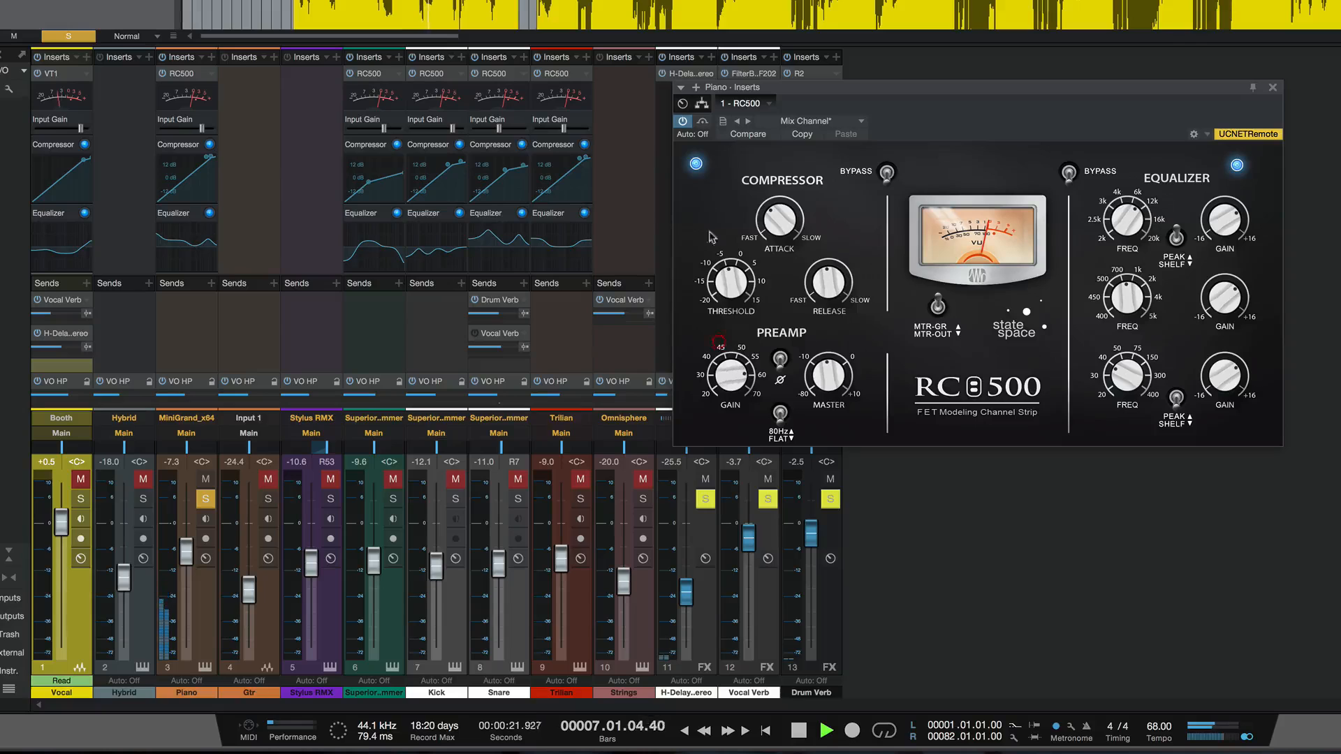
{"action": "left_click", "coordinate": [702, 122]}
{"action": "left_click_drag", "start_coordinate": [732, 365], "coordinate": [732, 376]}
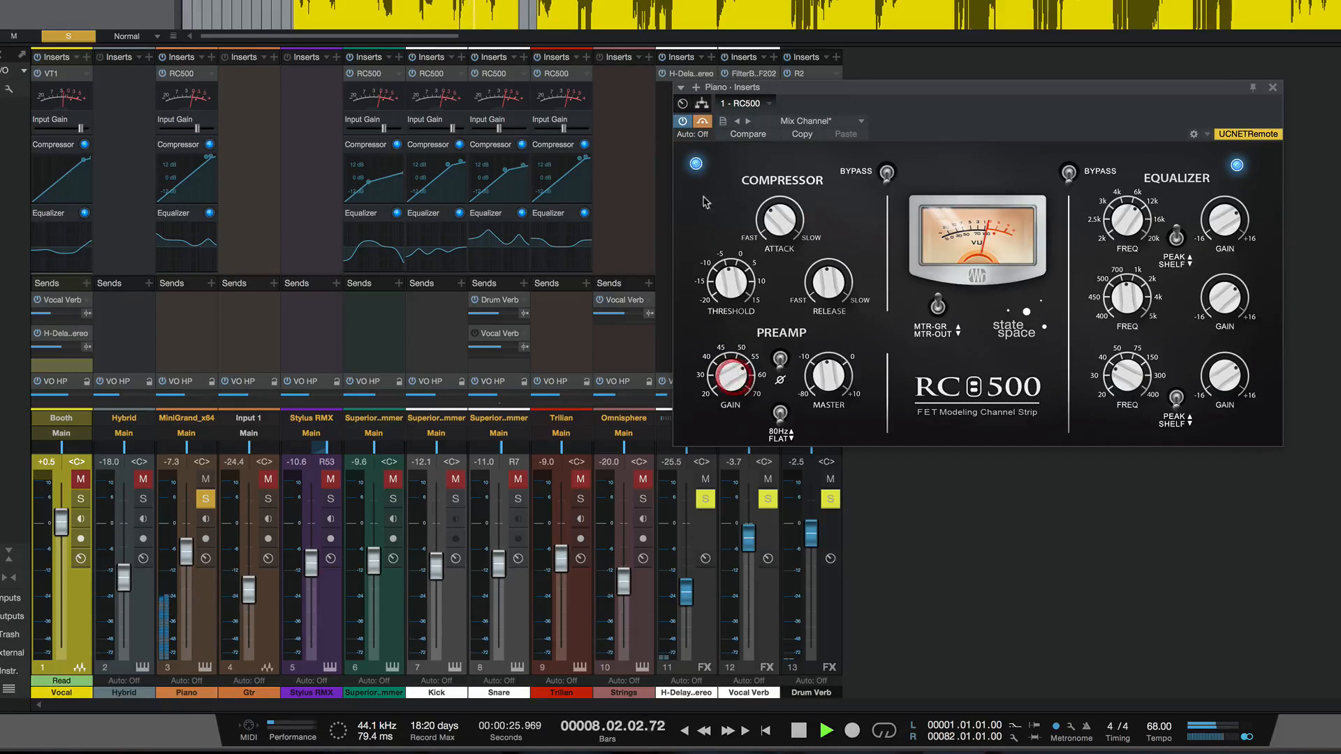
{"action": "left_click", "coordinate": [702, 120]}
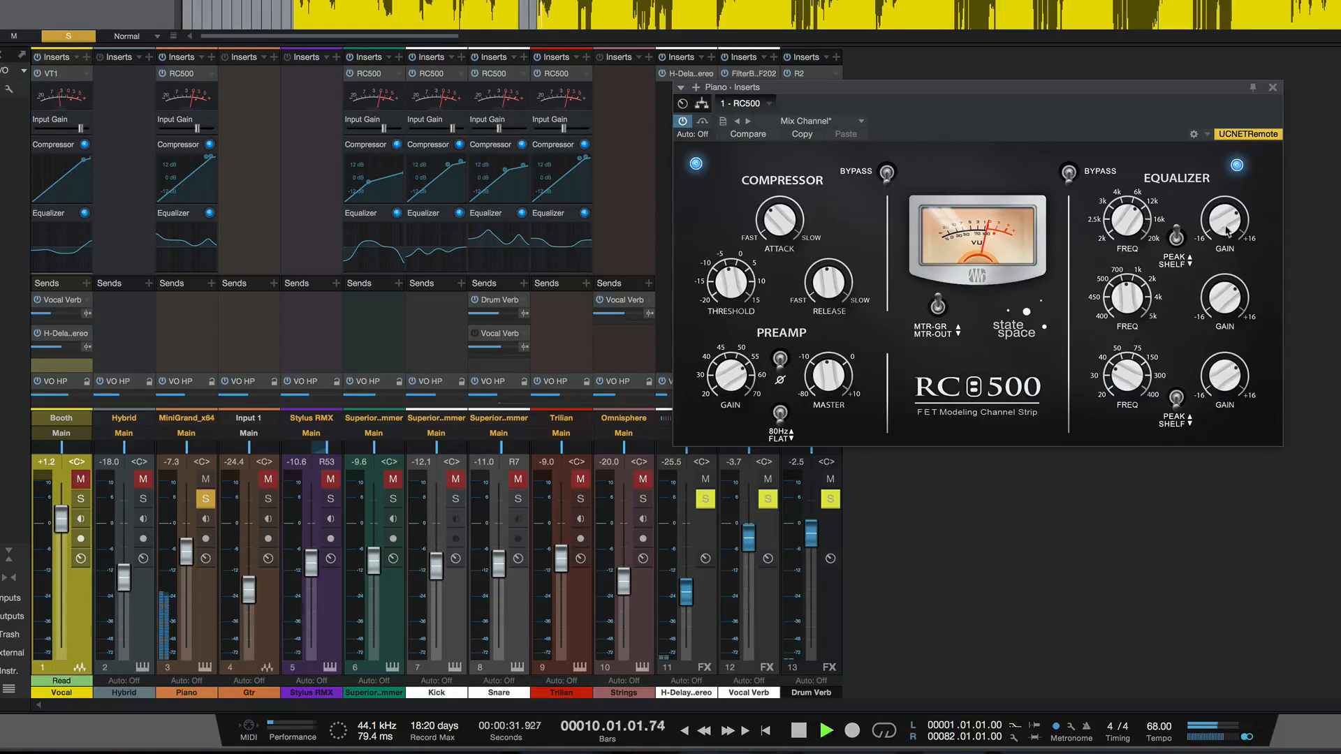
- Adjust the gain and frequency of the high band in the Piano's RC500 equalizer
{"action": "mouse_move", "coordinate": [1223, 219]}
{"action": "left_mouse_down"}
{"action": "mouse_move", "coordinate": [1222, 201]}
{"action": "mouse_move", "coordinate": [1222, 215]}
{"action": "left_mouse_up"}
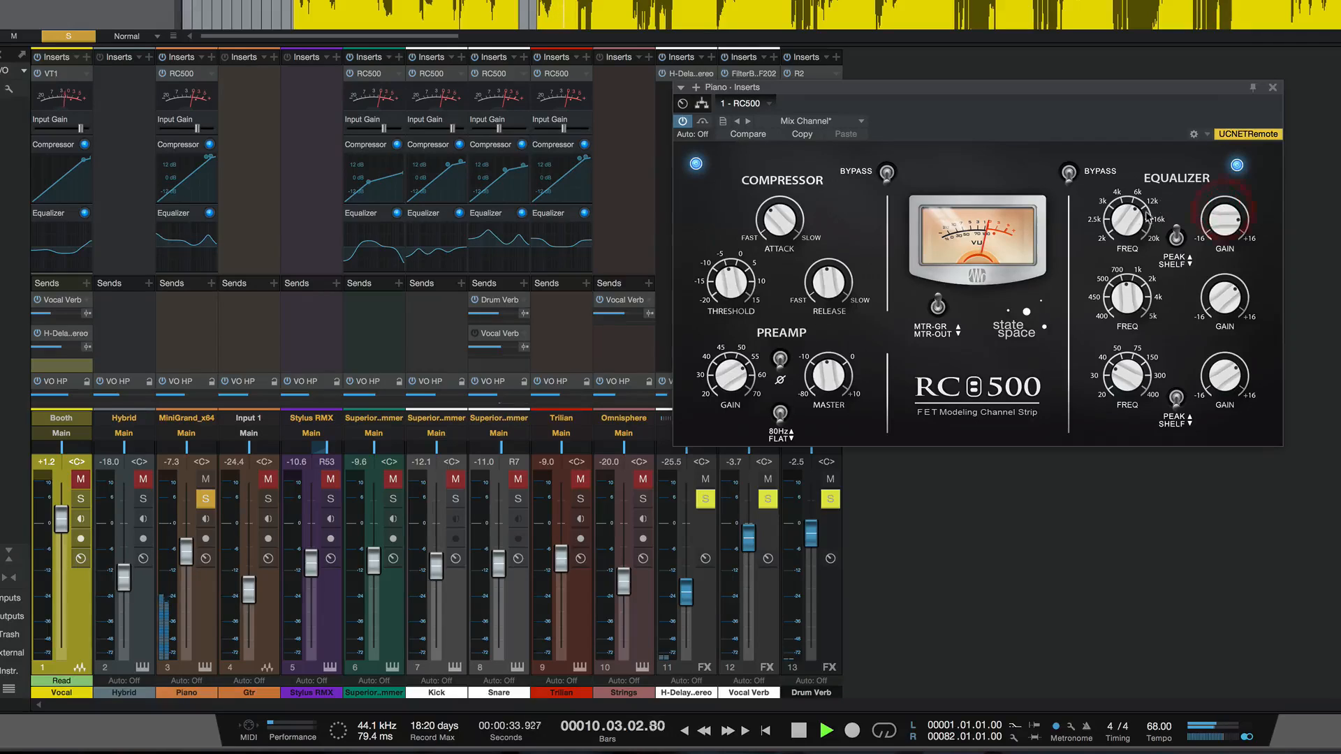
{"action": "left_click_drag", "start_coordinate": [1133, 221], "coordinate": [1124, 190]}
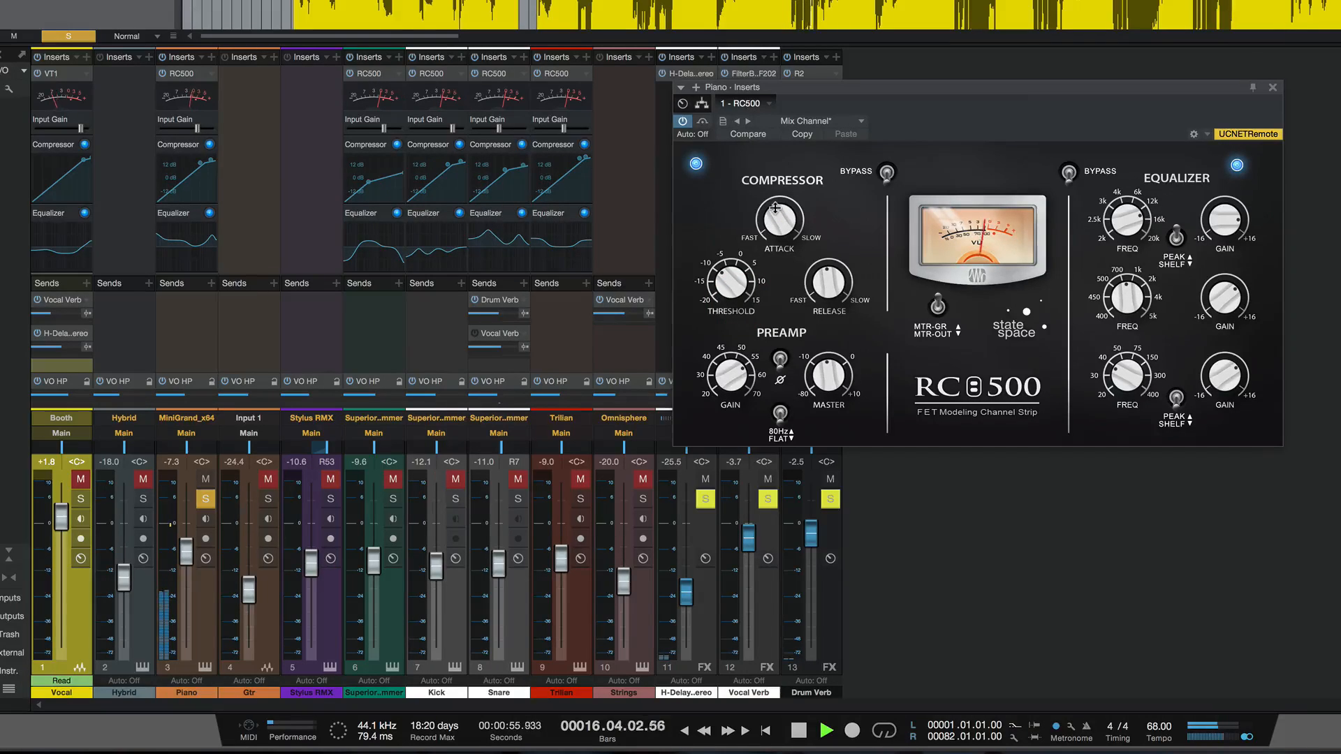
- Adjust the compressor threshold and attack in the Piano's RC500 and compare the result against bypass
{"action": "left_click", "coordinate": [731, 259]}
{"action": "left_click_drag", "start_coordinate": [777, 227], "coordinate": [778, 245]}
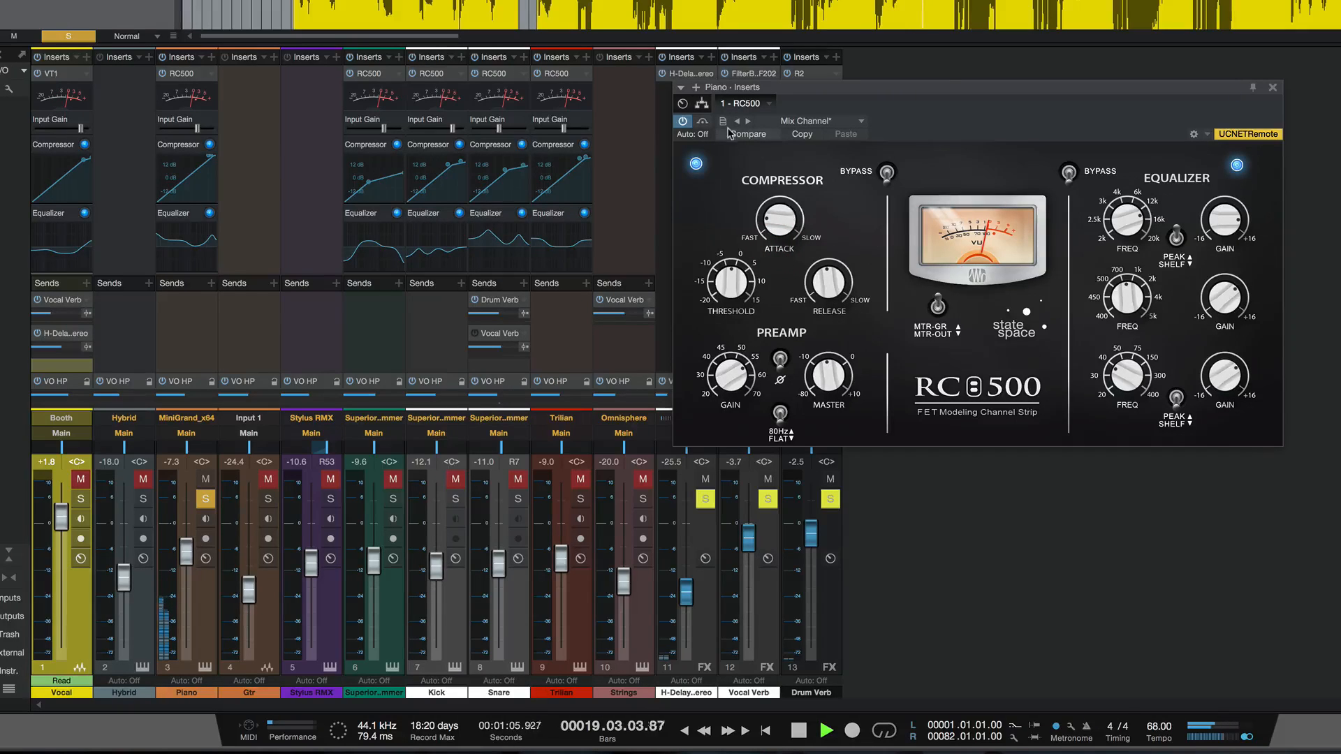
{"action": "left_click", "coordinate": [702, 121]}
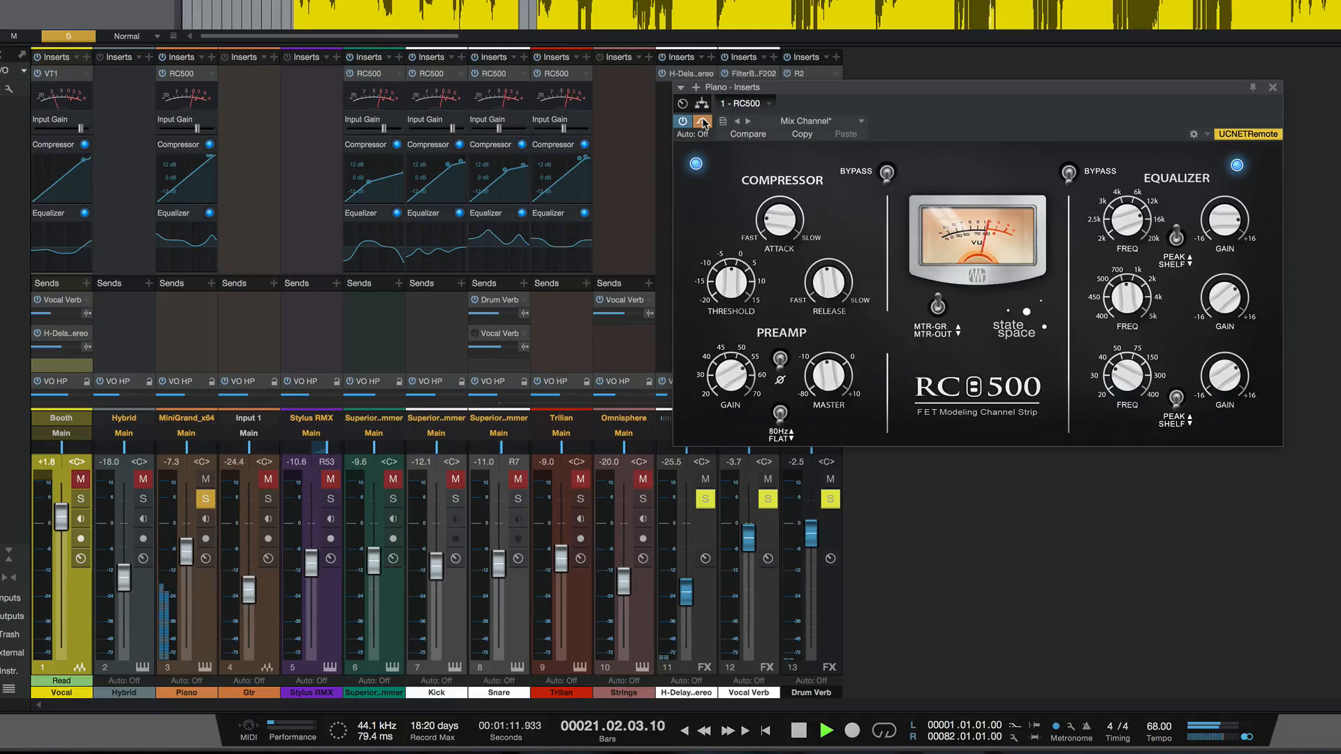
{"action": "left_click", "coordinate": [703, 121]}
- Adjust the gain and frequency of the mid band in the Piano's RC500 equalizer and check it against bypass
{"action": "left_click_drag", "start_coordinate": [1209, 298], "coordinate": [1210, 293]}
{"action": "left_click_drag", "start_coordinate": [1129, 296], "coordinate": [1126, 322]}
{"action": "left_click_drag", "start_coordinate": [1210, 311], "coordinate": [1212, 321]}
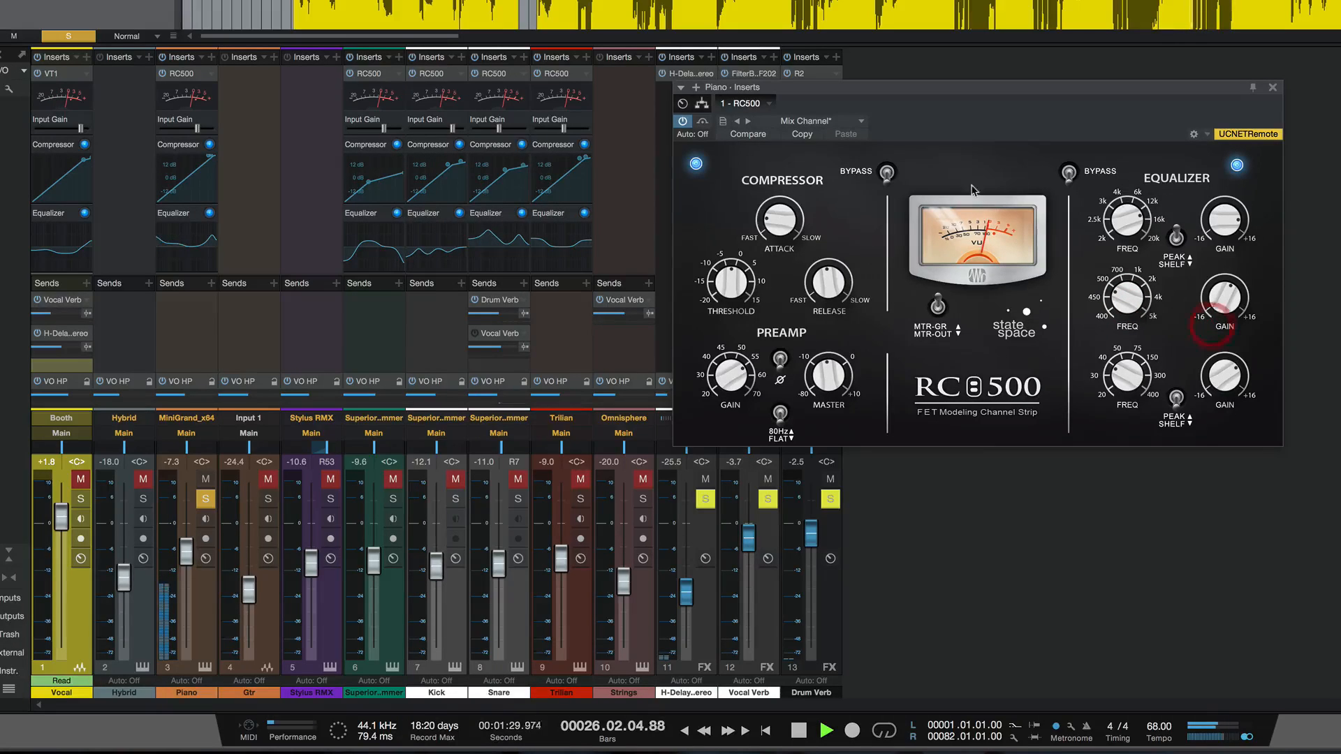
{"action": "left_click", "coordinate": [700, 125]}
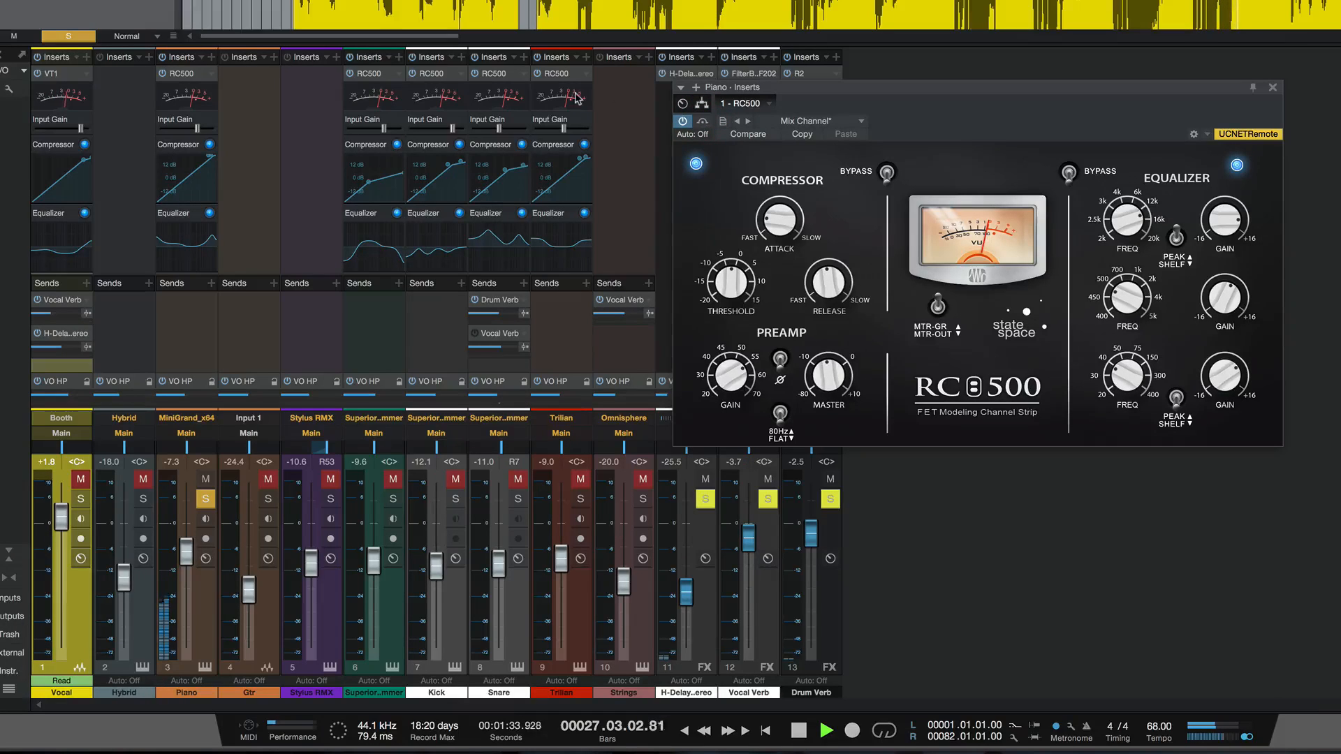
- Switch the solo from Piano to the Trilian channel and open its RC500 insert, toggling the bypass to compare
{"action": "left_click", "coordinate": [578, 499]}
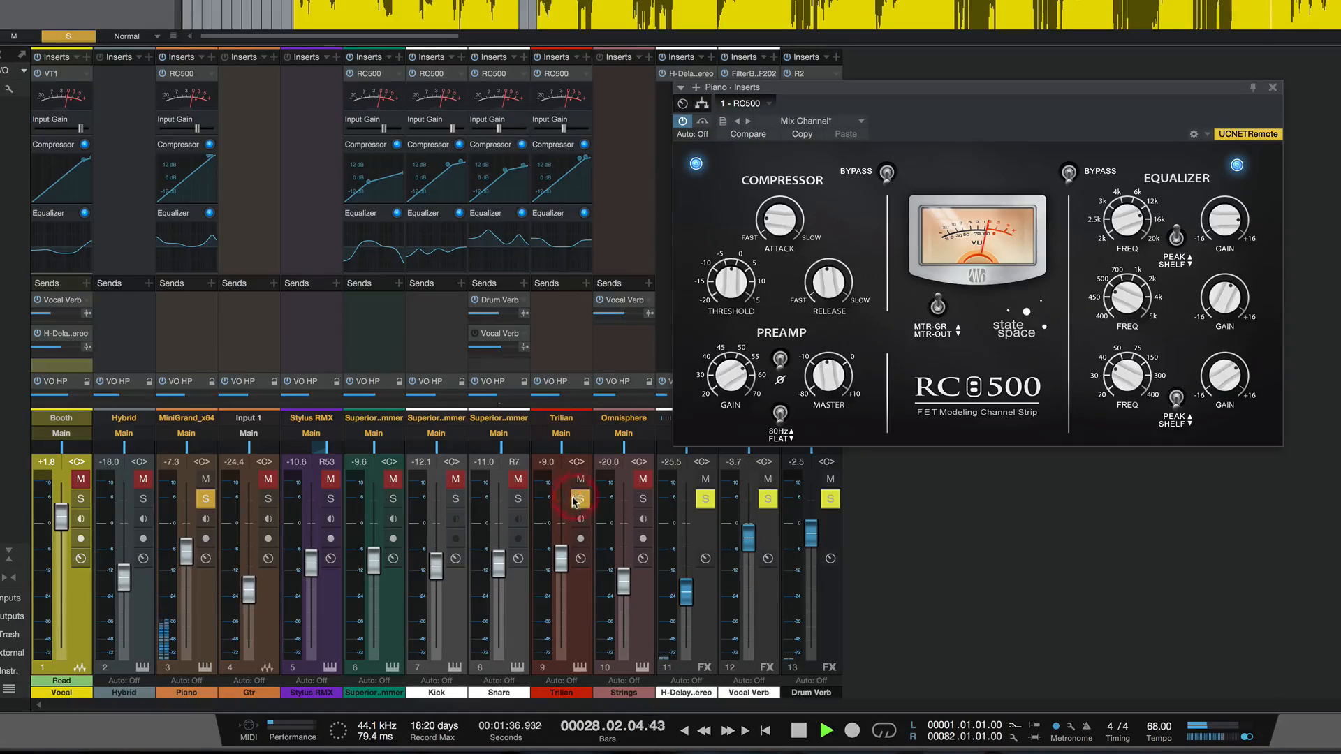
{"action": "left_click", "coordinate": [213, 499]}
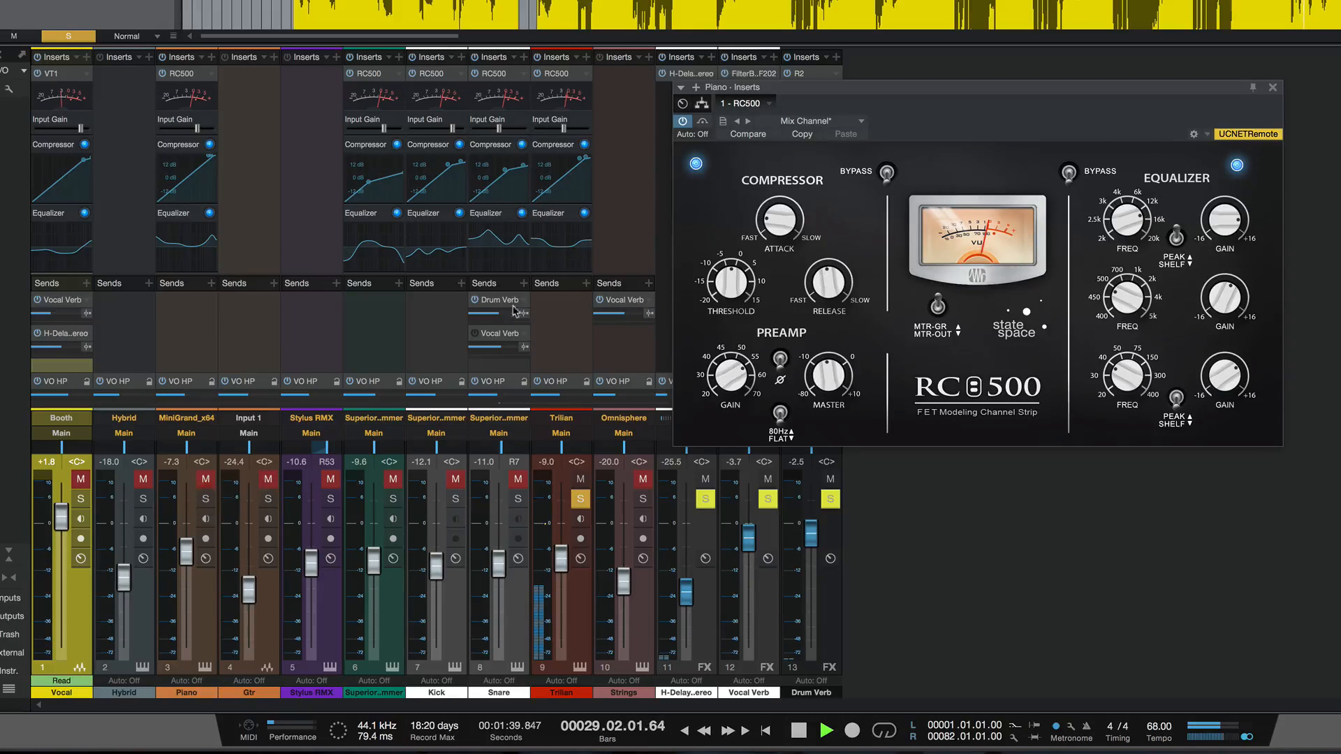
{"action": "left_click", "coordinate": [561, 74]}
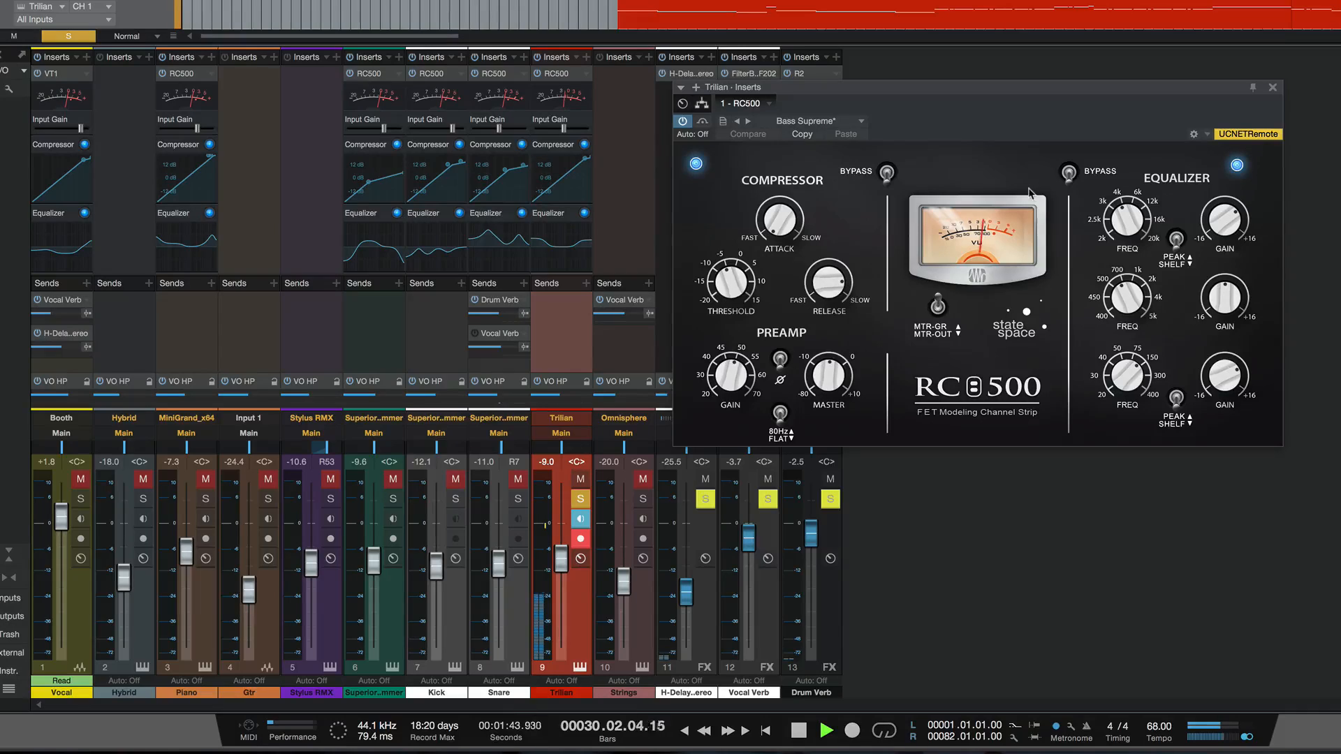
{"action": "left_click", "coordinate": [703, 122]}
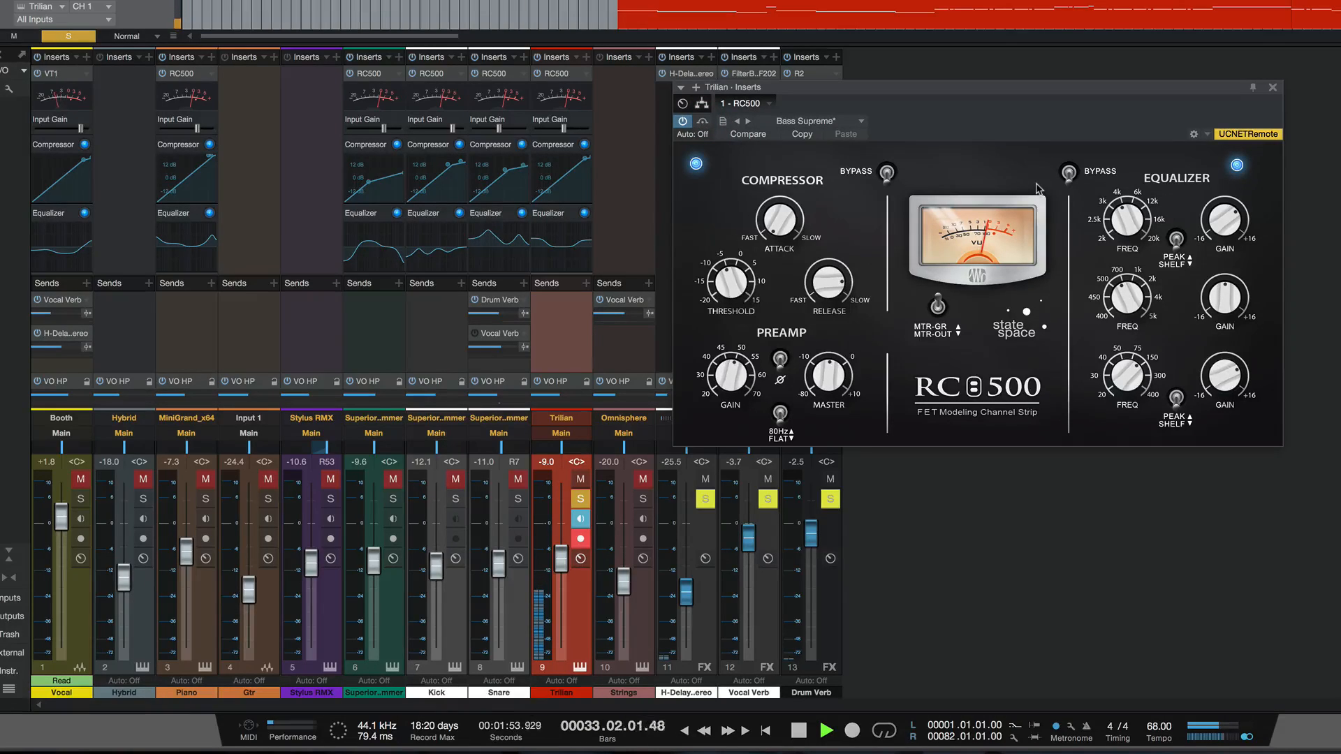
- Compare the soloed Trilian bass's RC500 against bypass during playback
{"action": "left_click", "coordinate": [1214, 266]}
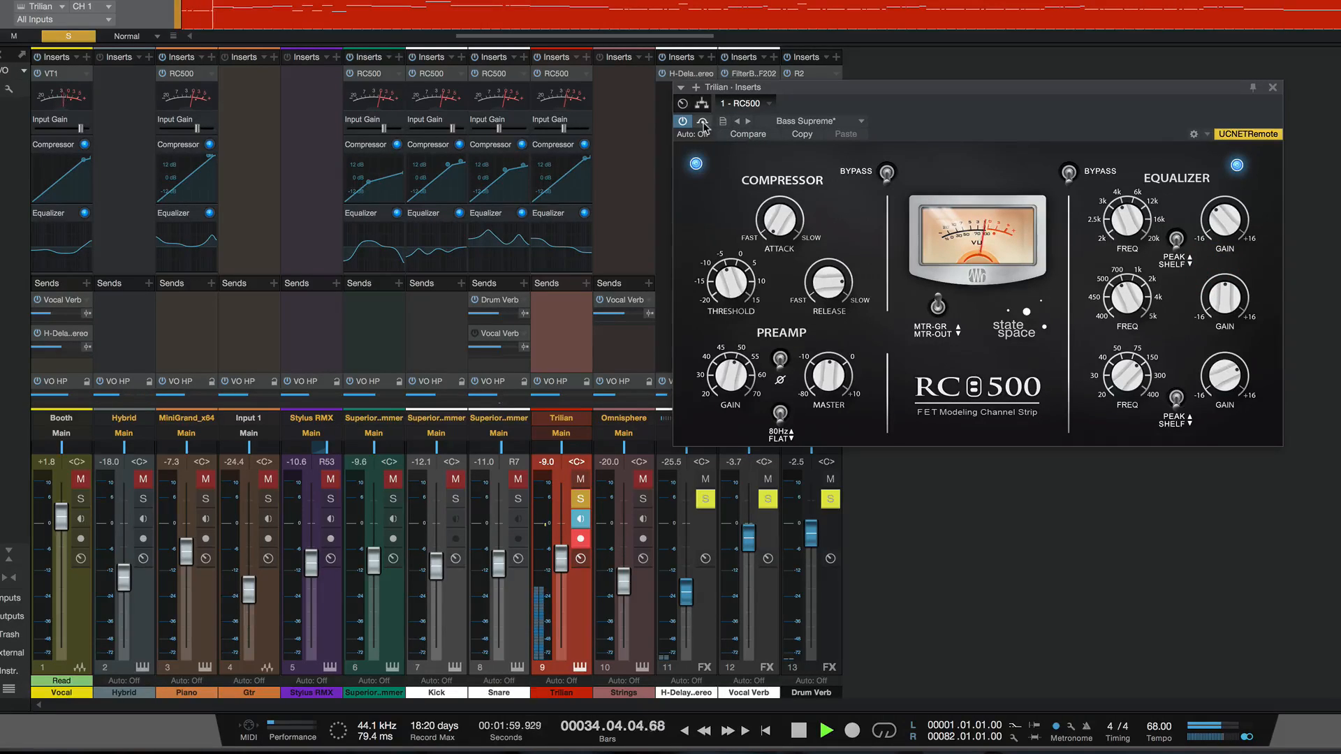
{"action": "left_click", "coordinate": [703, 122]}
{"action": "left_click", "coordinate": [702, 123]}
{"action": "left_click", "coordinate": [703, 123]}
- Release the solo on the Trilian channel and compare its RC500 against bypass within the full mix
{"action": "left_click", "coordinate": [581, 498]}
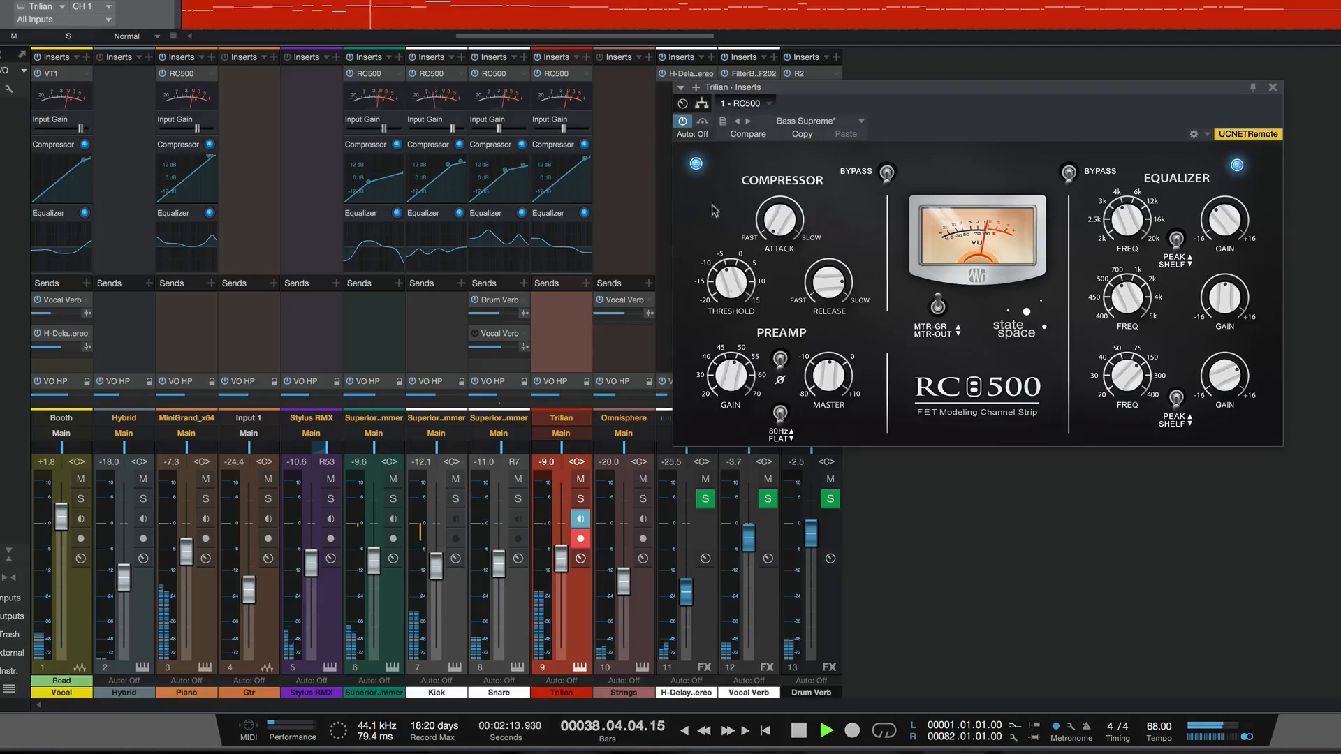
{"action": "left_click", "coordinate": [703, 123]}
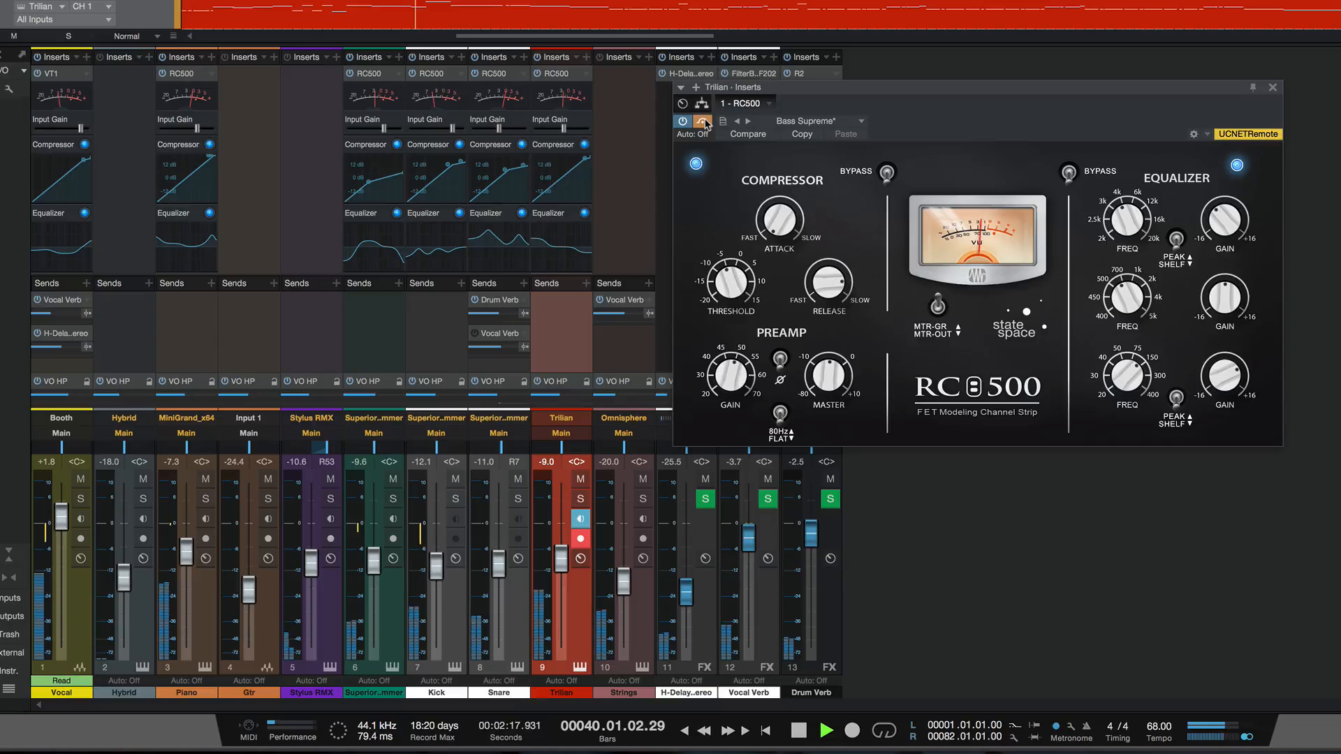
{"action": "left_click", "coordinate": [704, 123]}
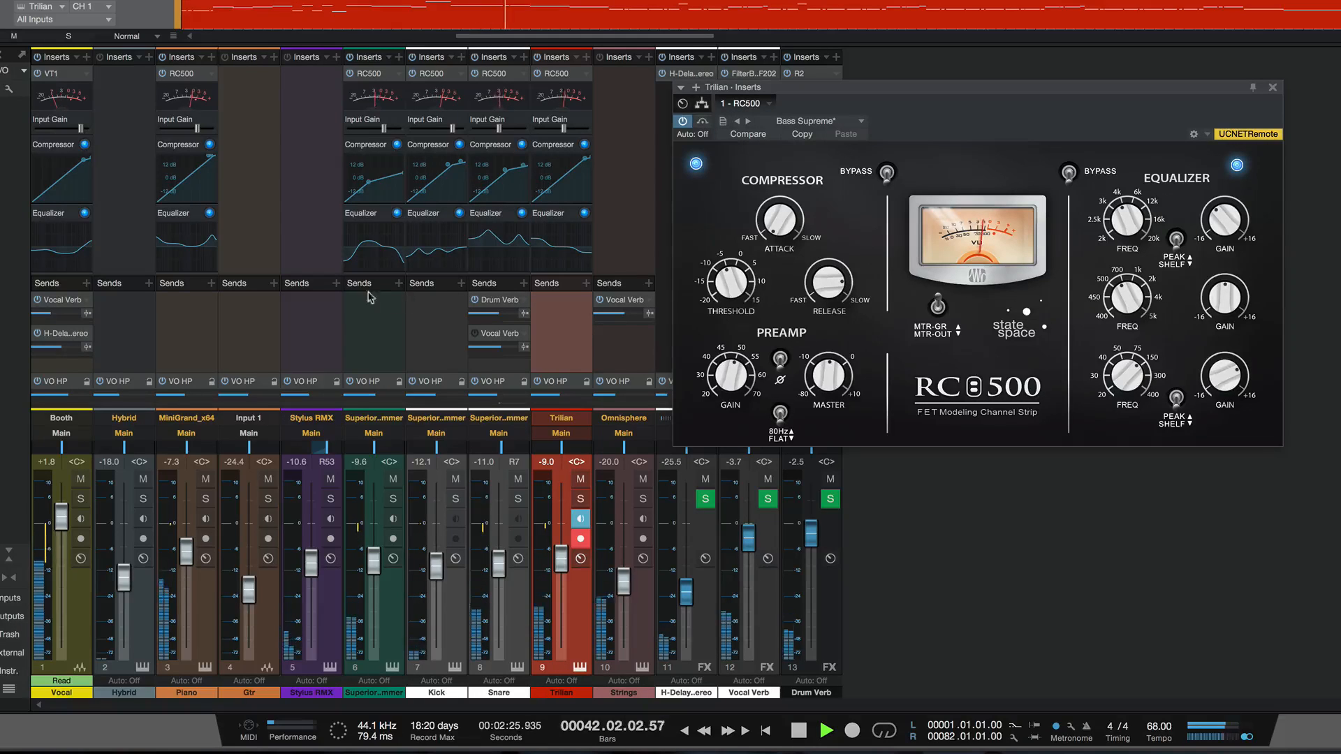
{"action": "left_click_drag", "start_coordinate": [51, 315], "coordinate": [56, 318]}
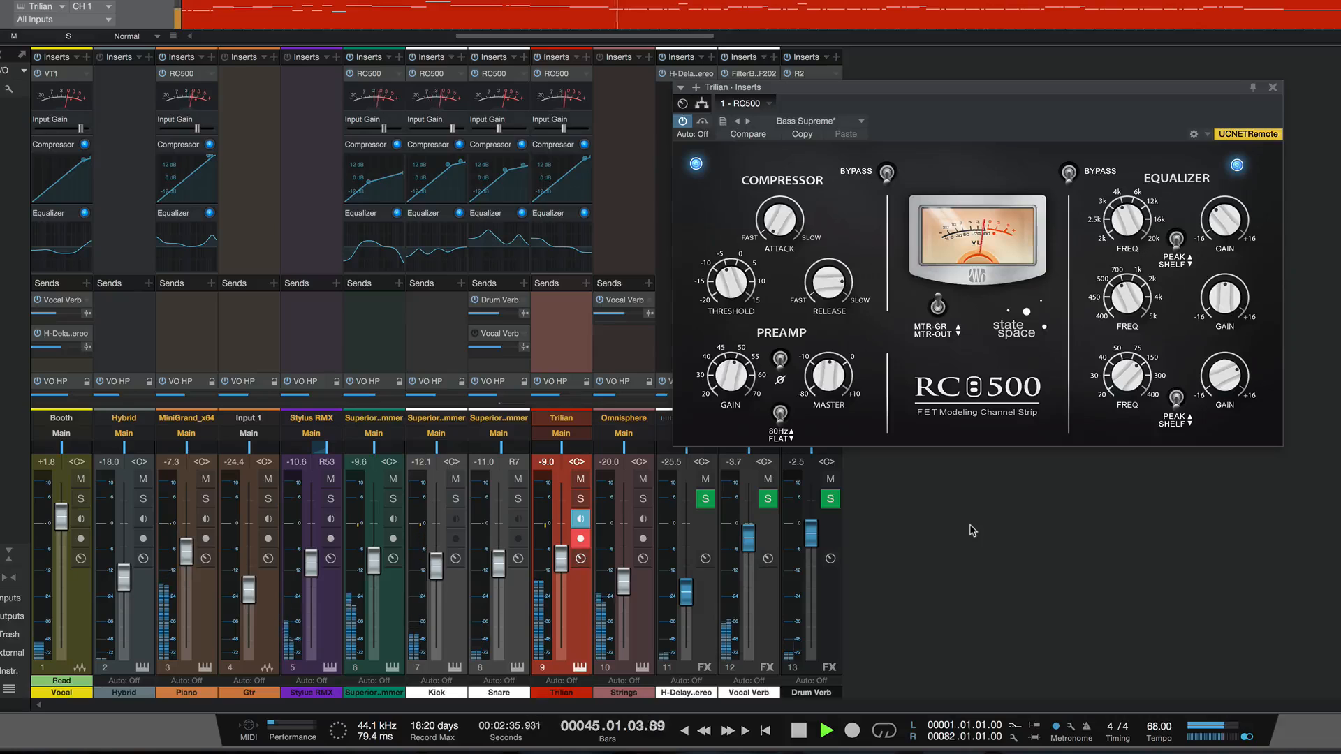
{"action": "key", "text": "space"}
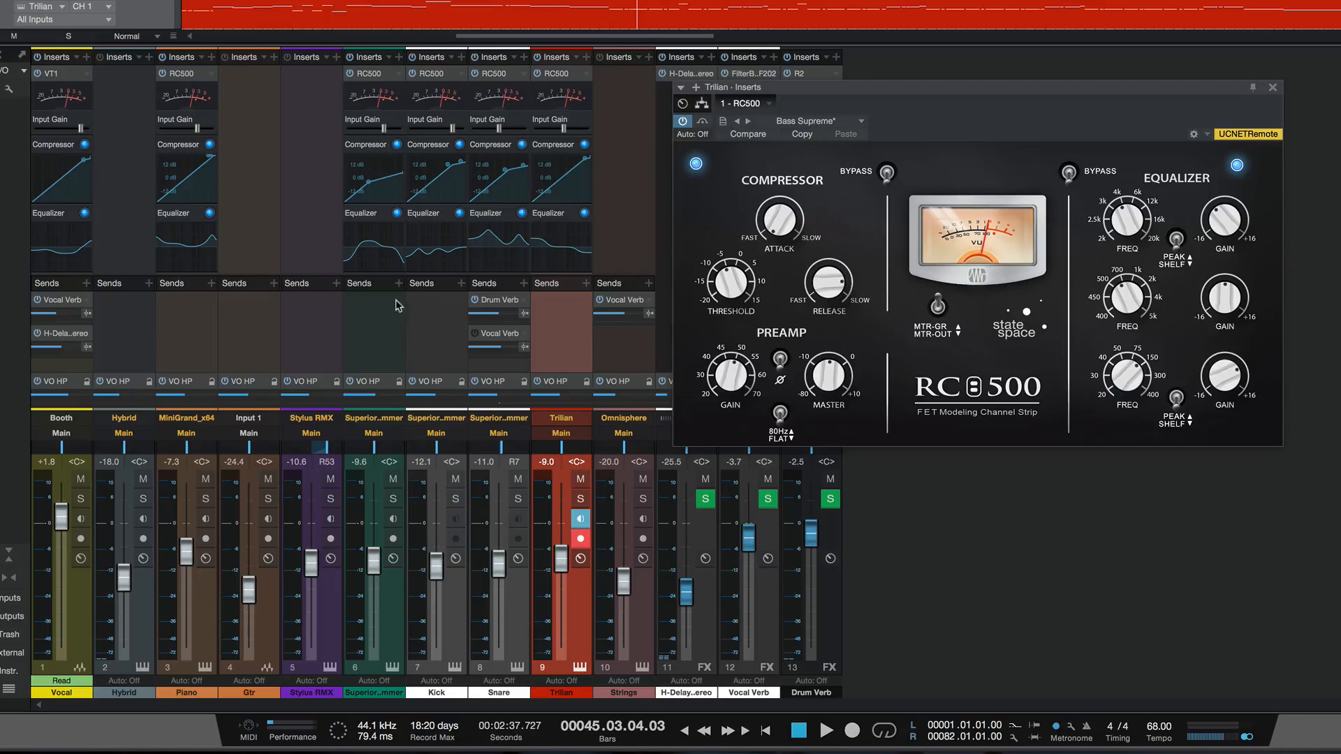
- Solo the Superior Drummer, Kick and Snare channels and compare the Snare's RC500 against bypass during playback
{"action": "left_click", "coordinate": [393, 499]}
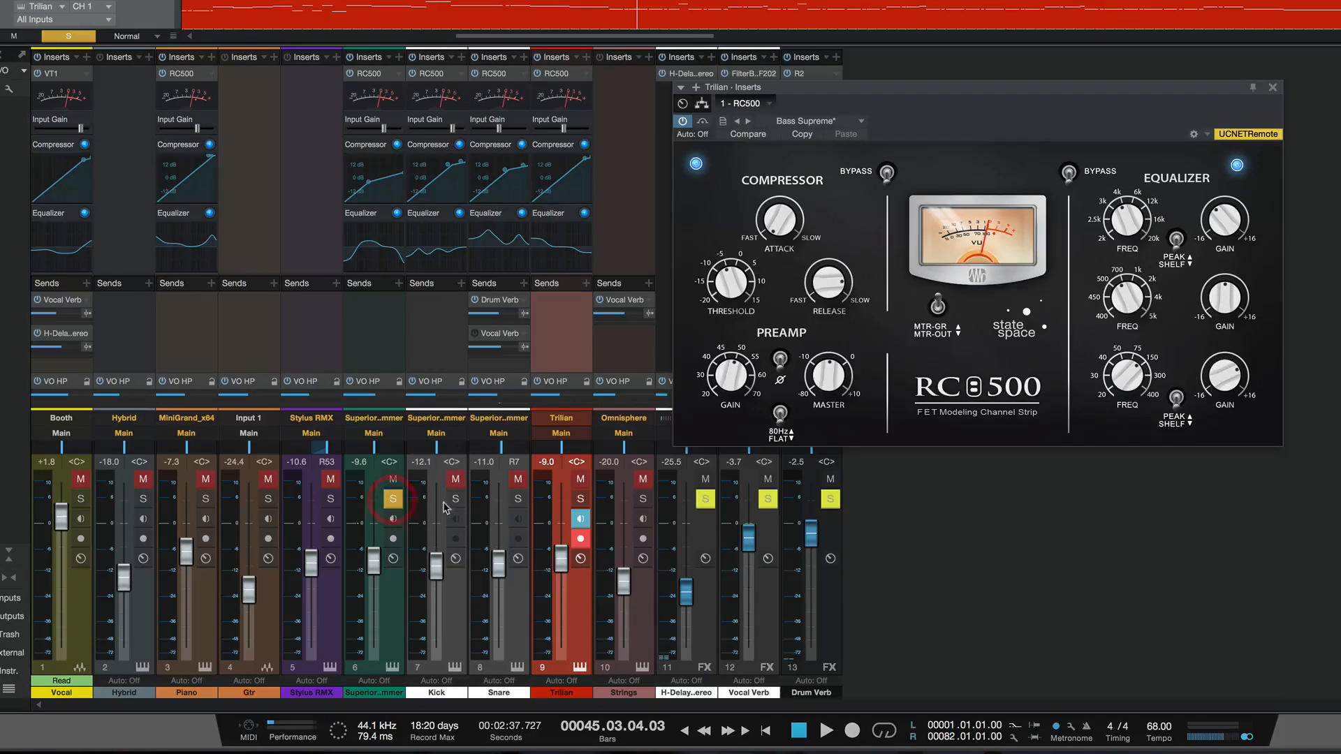
{"action": "left_click", "coordinate": [452, 500]}
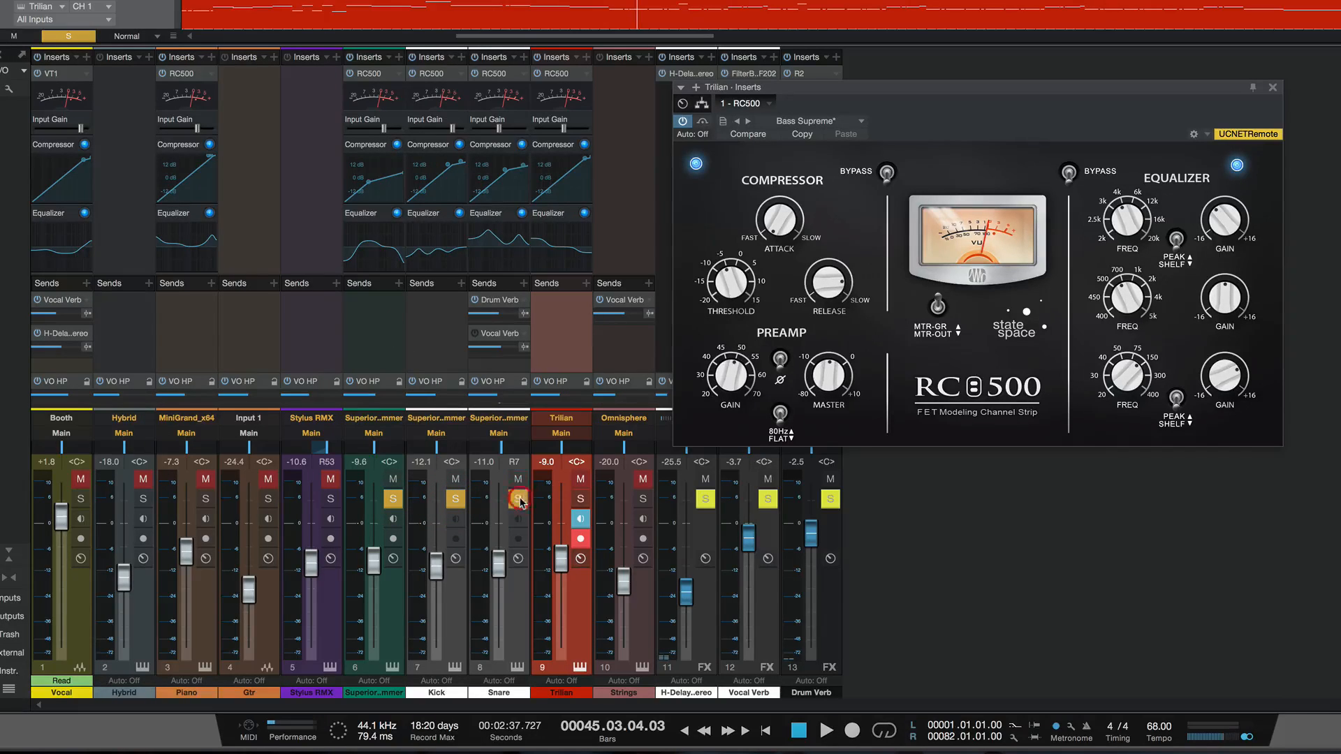
{"action": "key", "text": "space"}
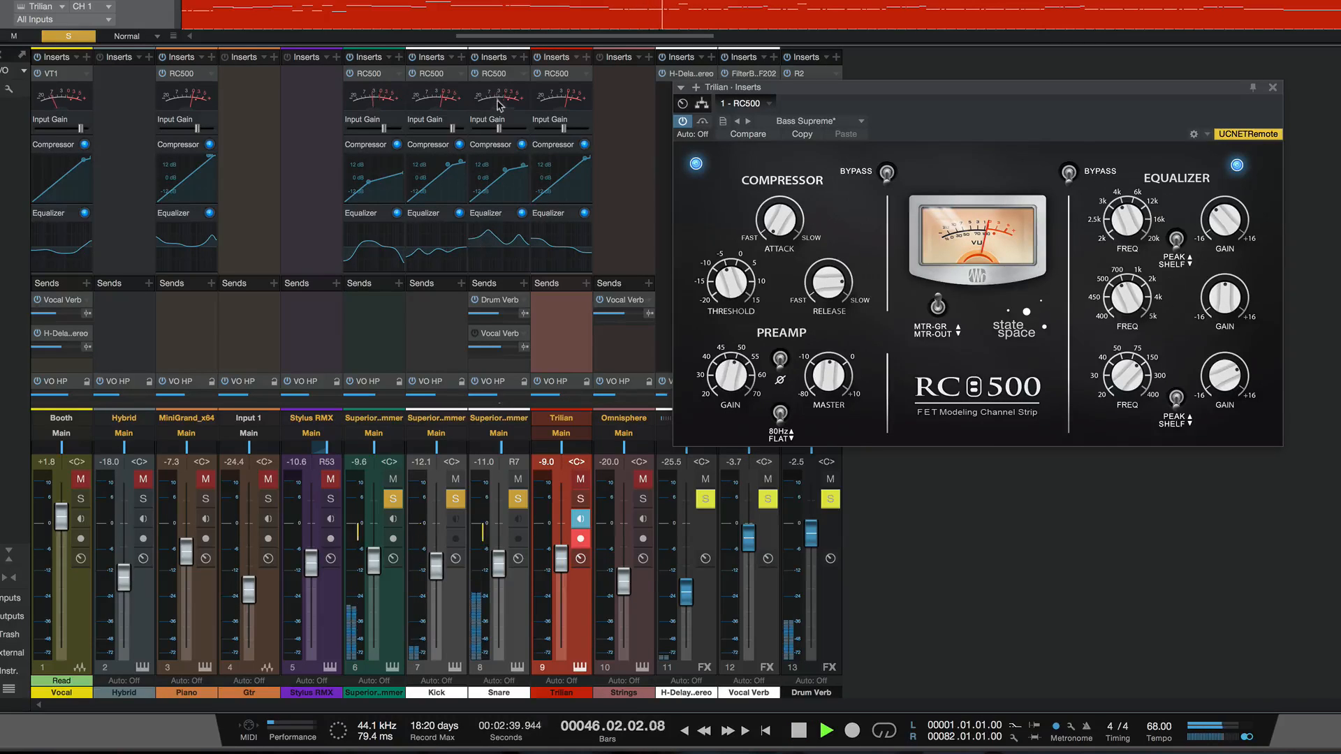
{"action": "left_click", "coordinate": [497, 75]}
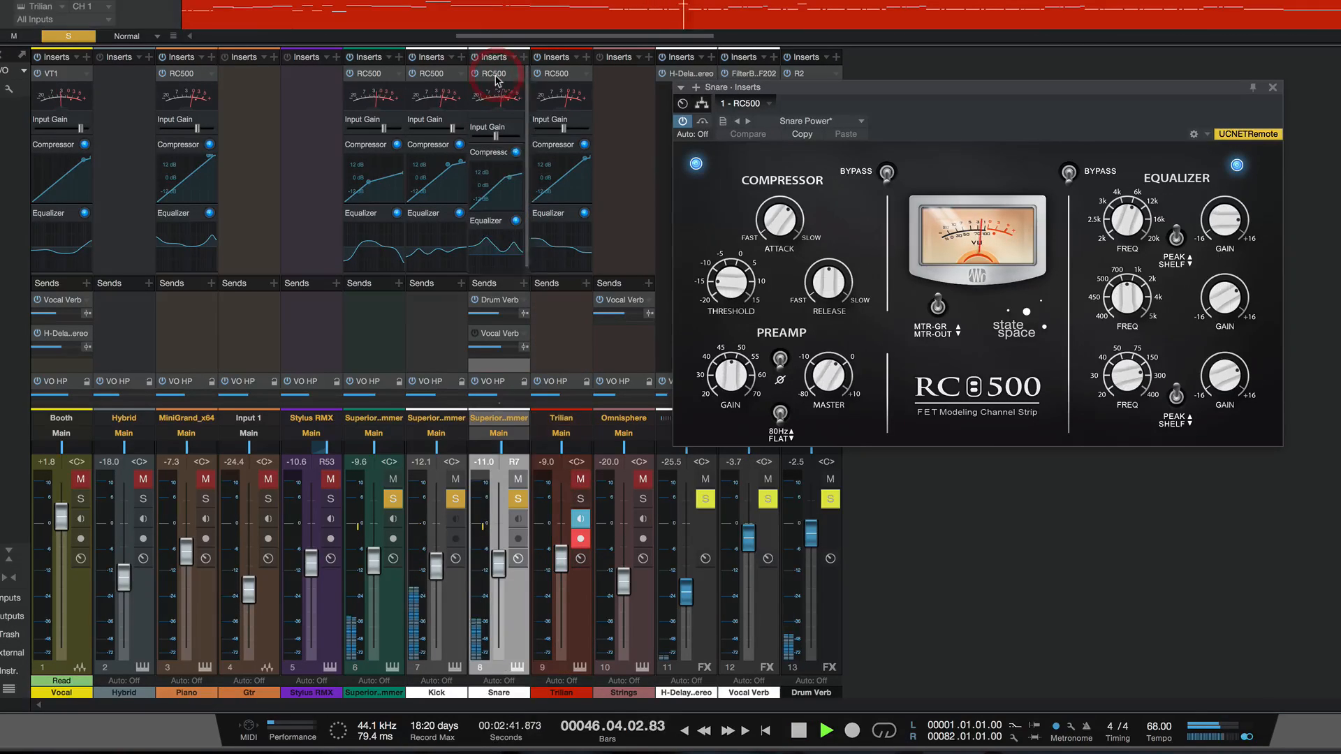
{"action": "left_click", "coordinate": [702, 122]}
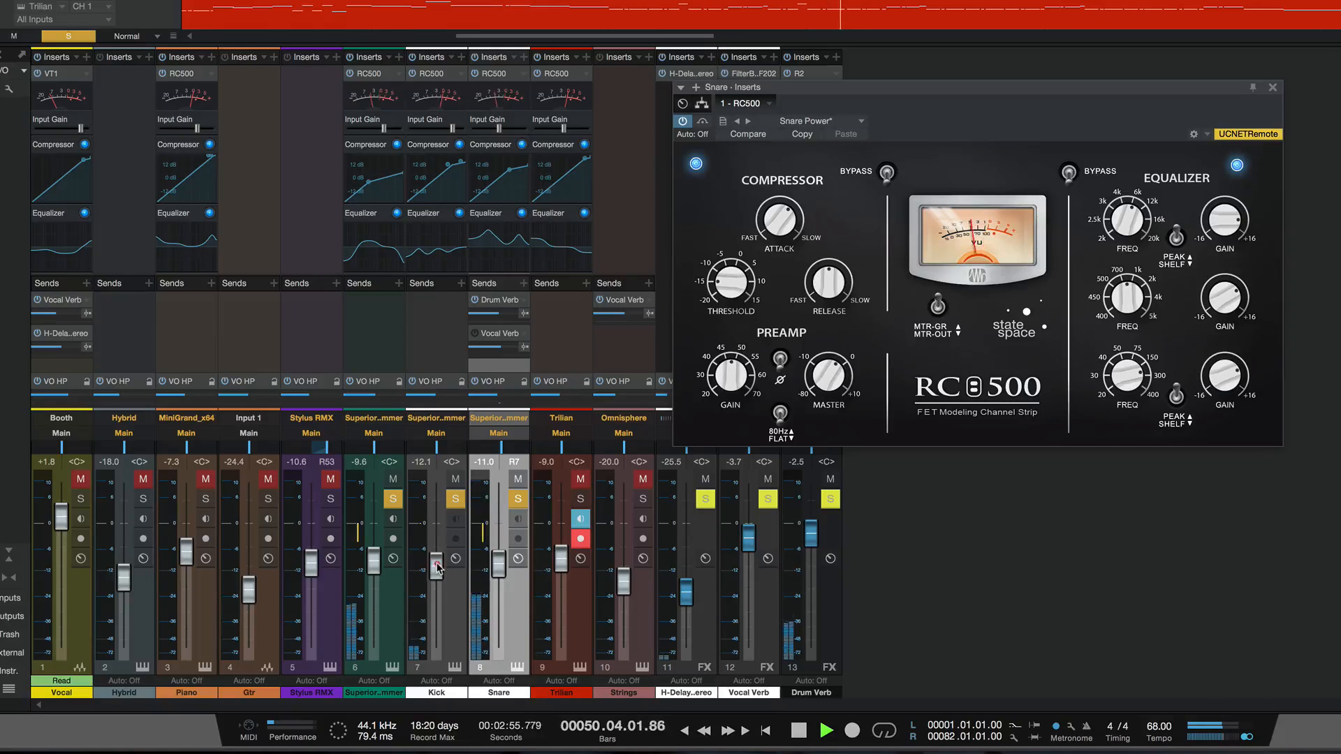
- Raise the Kick channel fader to -6.9 dB and compare the Kick's RC500 against bypass
{"action": "left_click_drag", "start_coordinate": [438, 567], "coordinate": [436, 549]}
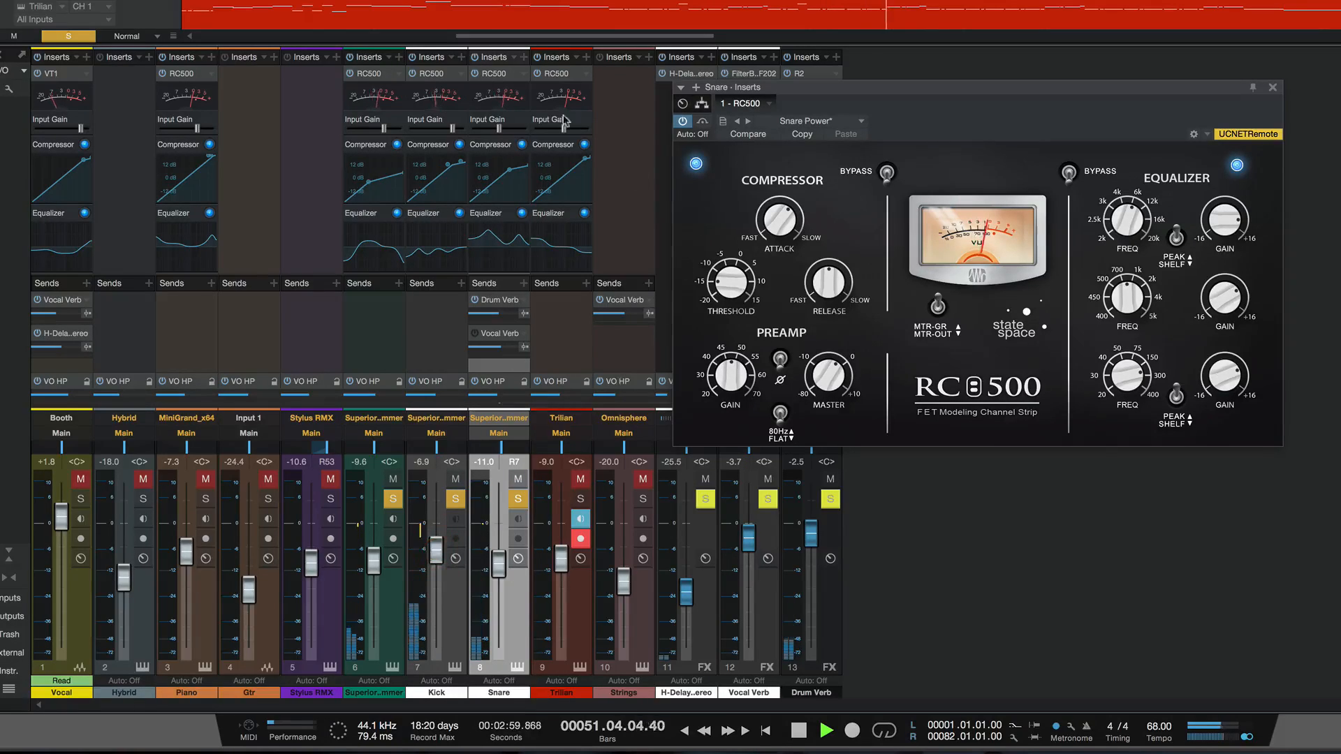
{"action": "left_click", "coordinate": [441, 89]}
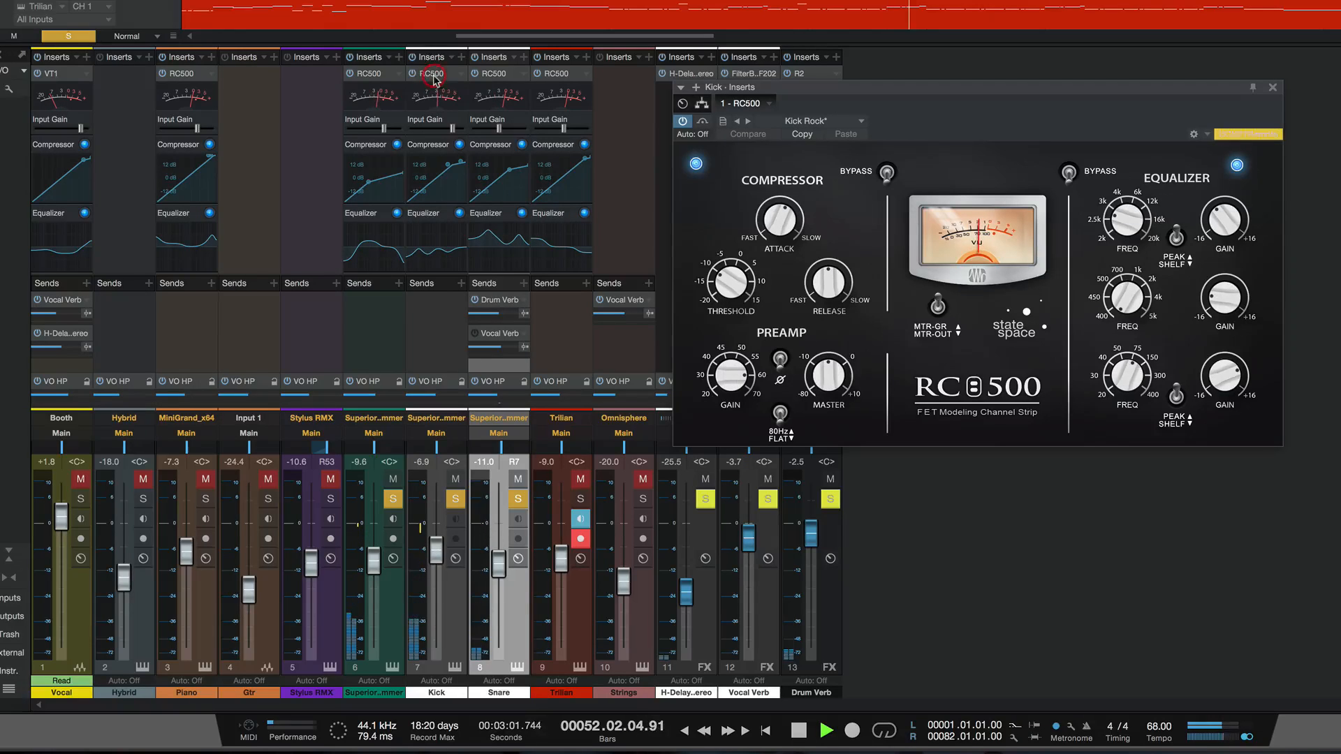
{"action": "left_click", "coordinate": [702, 122]}
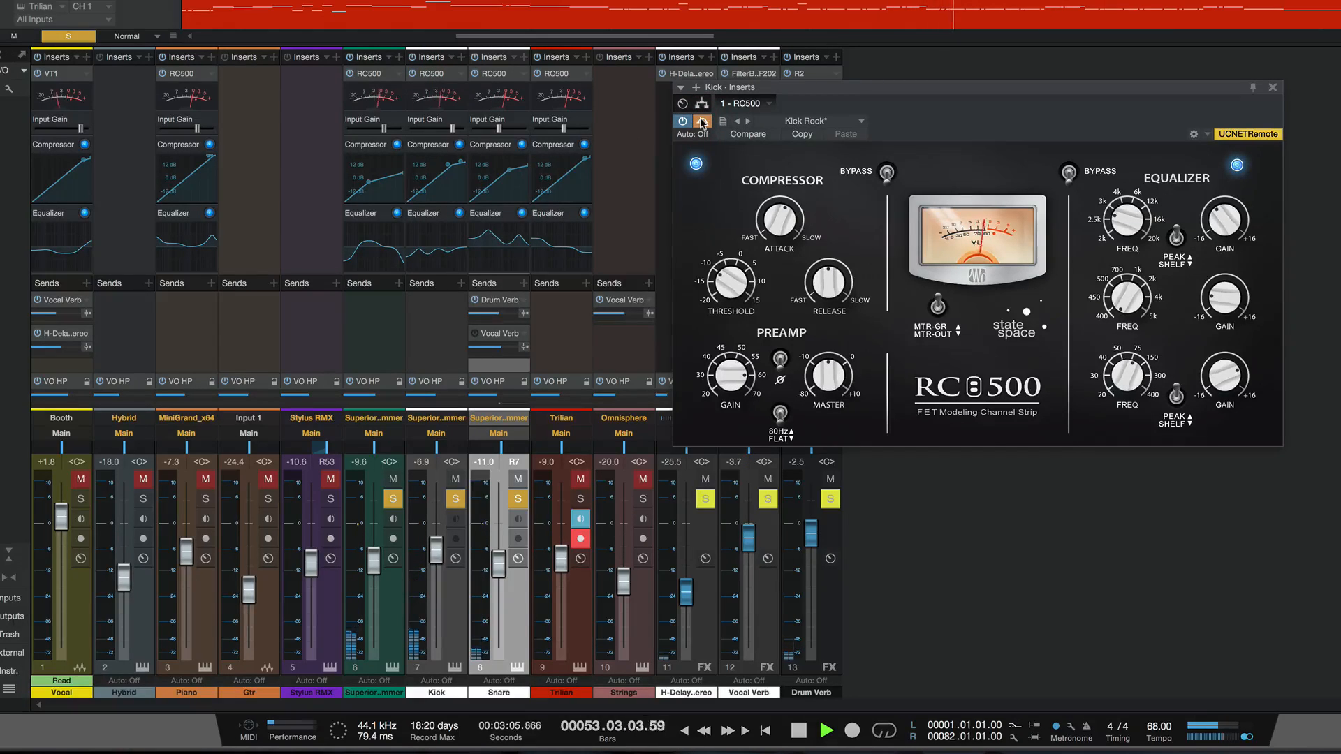
{"action": "left_click", "coordinate": [701, 122]}
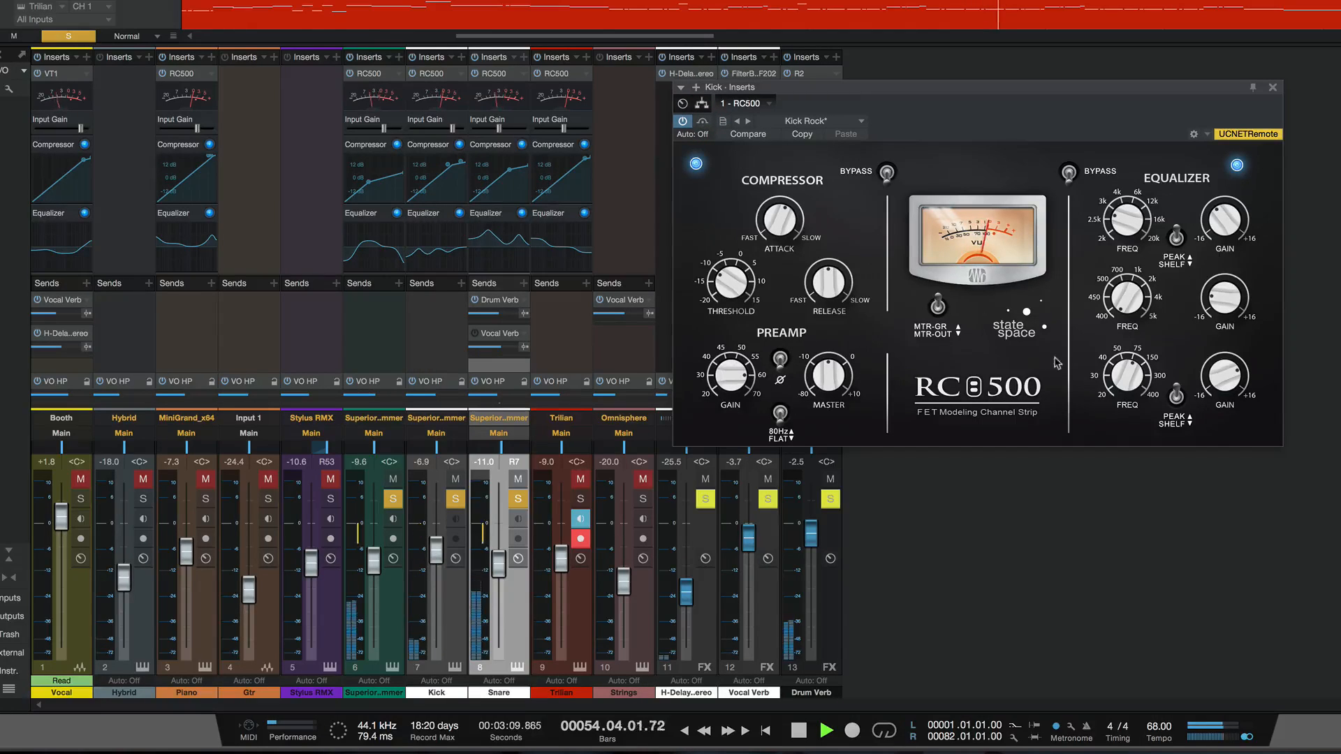
- Adjust the low band frequency in the Kick's RC500 equalizer and compare the result against bypass
{"action": "left_click_drag", "start_coordinate": [1126, 379], "coordinate": [1126, 426]}
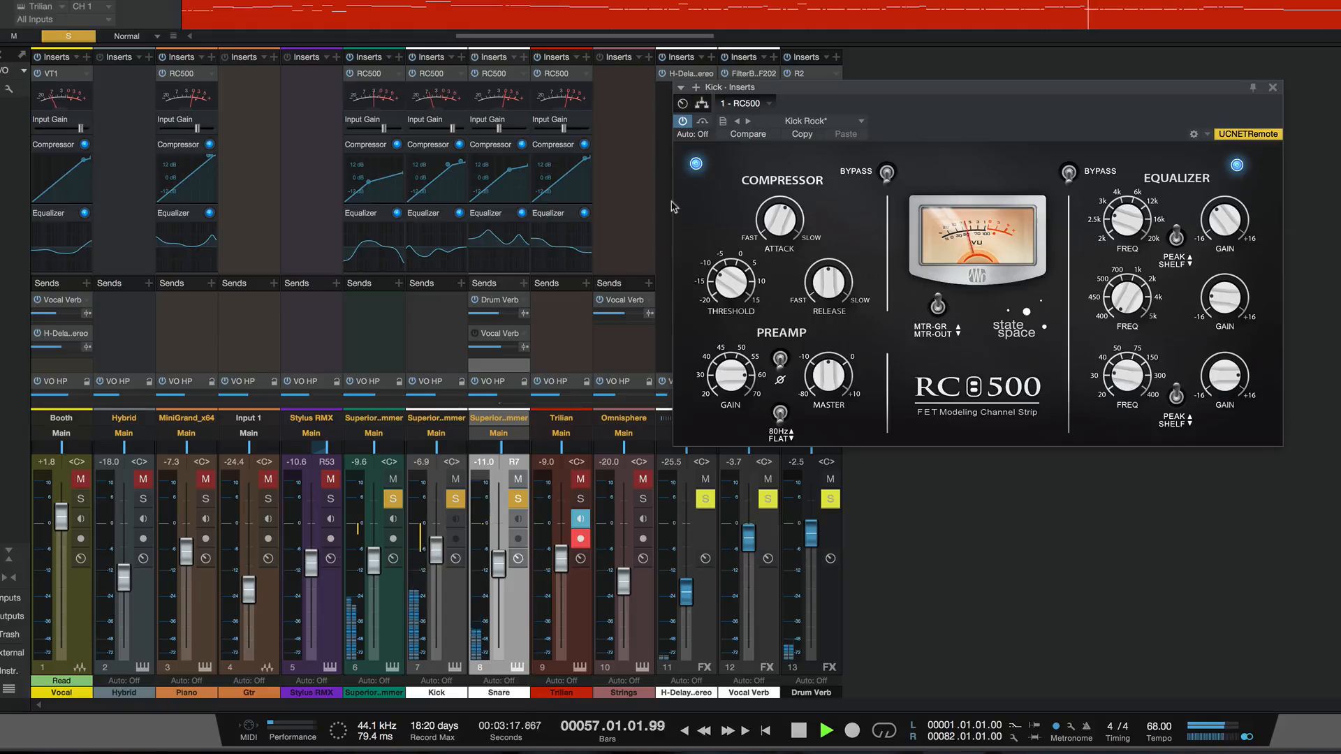
{"action": "left_click", "coordinate": [704, 123]}
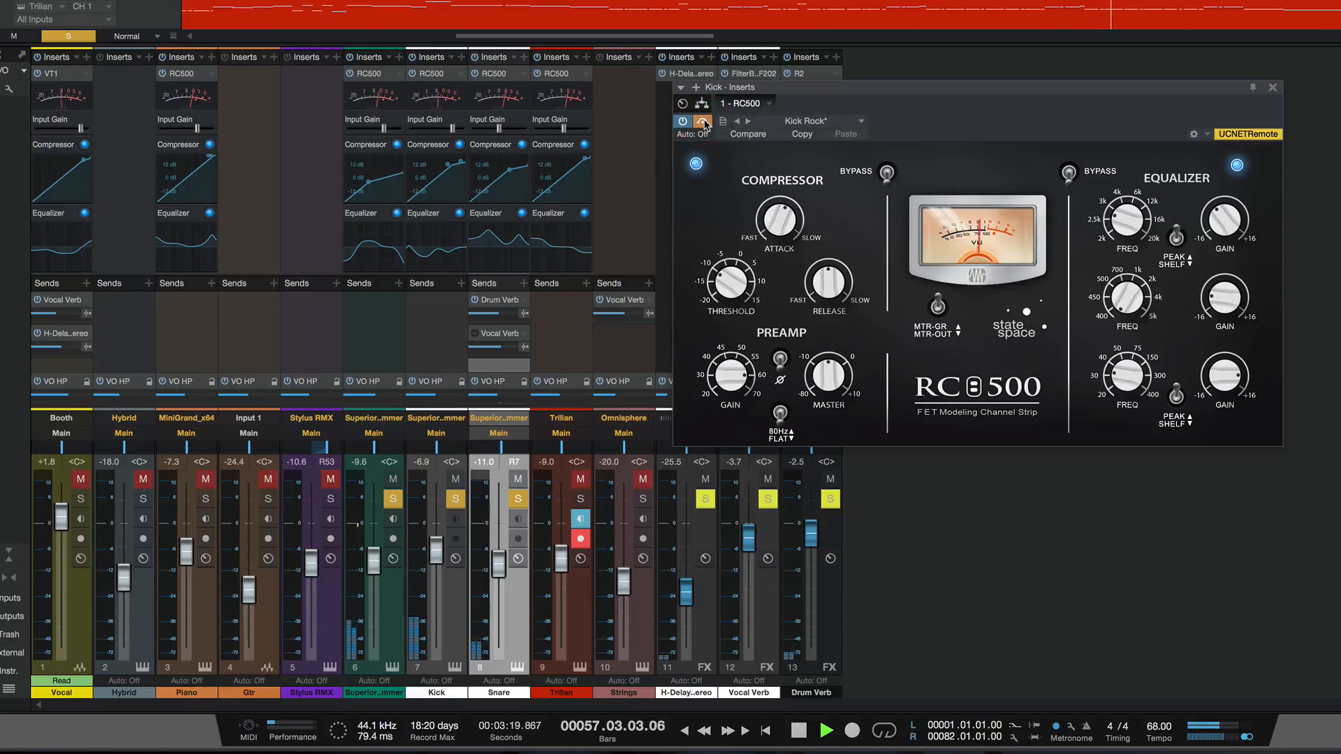
{"action": "left_click", "coordinate": [703, 123]}
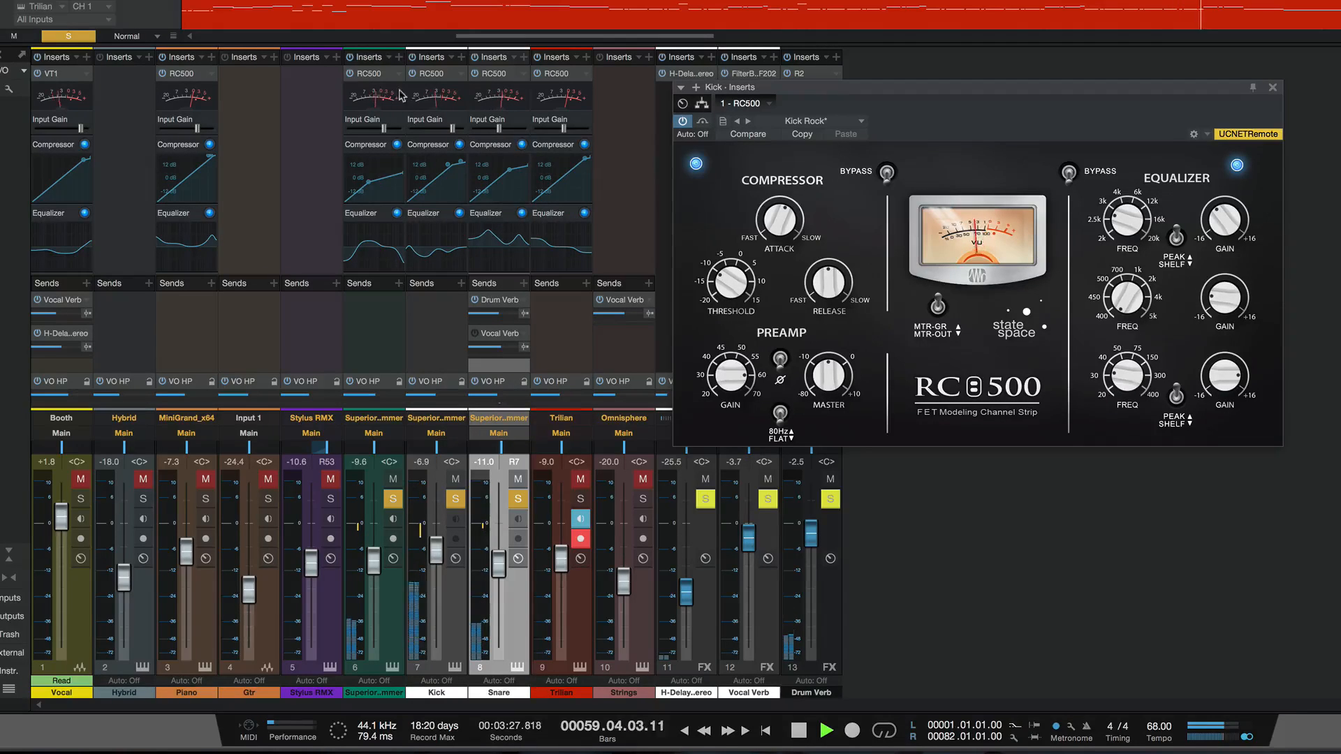
- Open the Superior Drummer channel's RC500, replay from an earlier point in the song, and compare it against bypass
{"action": "left_click", "coordinate": [374, 76]}
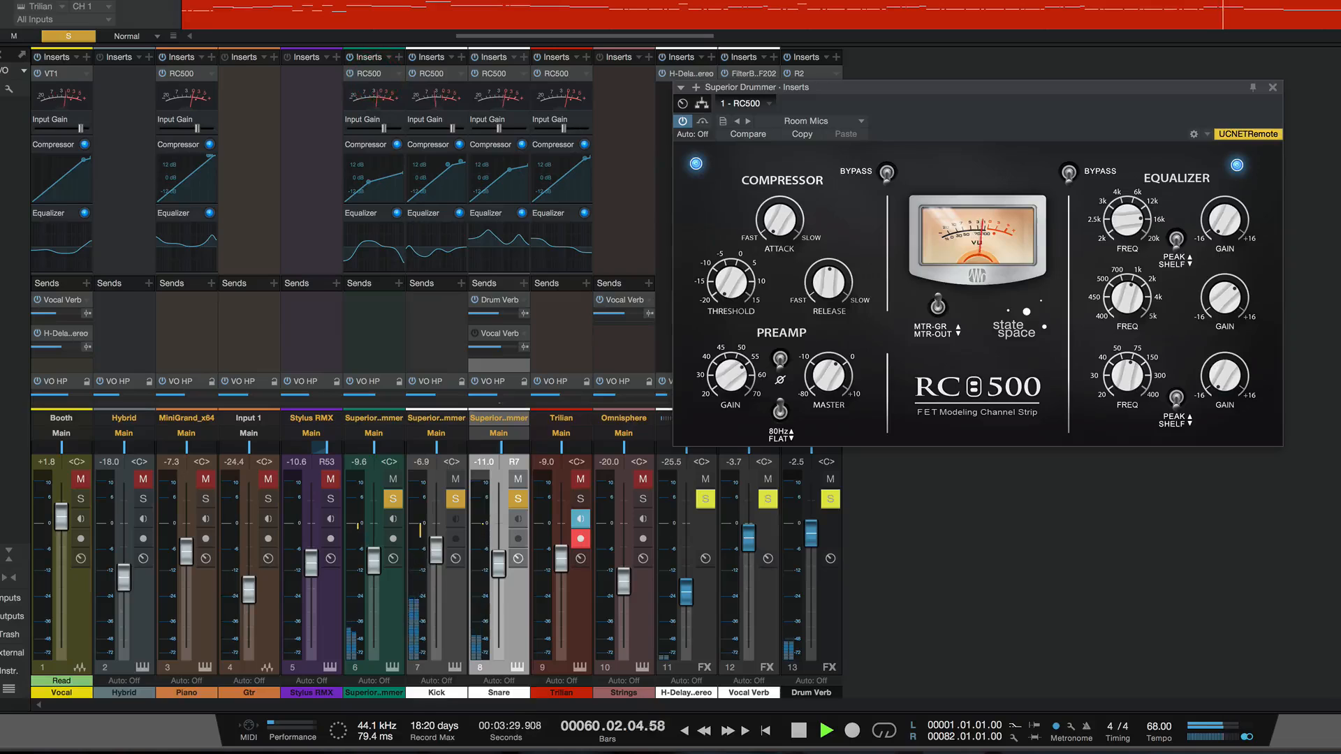
{"action": "left_click", "coordinate": [452, 2]}
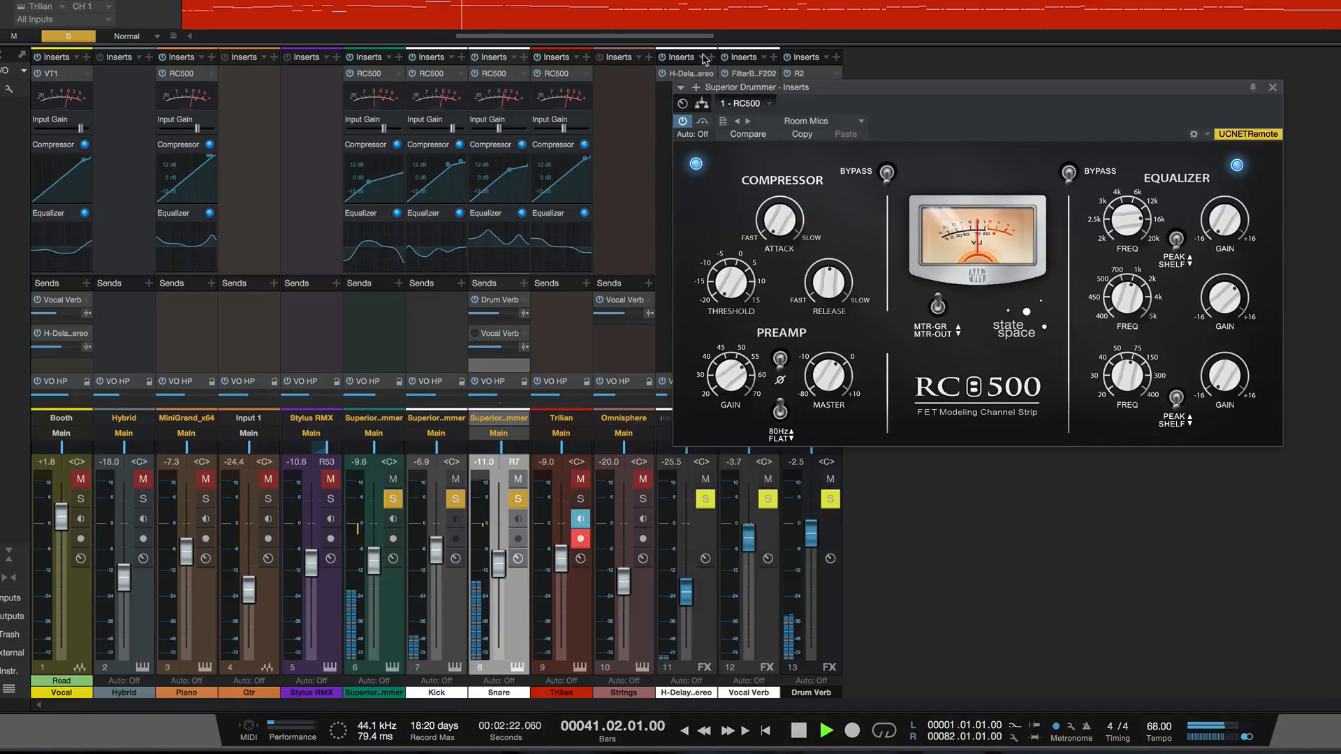
{"action": "left_click", "coordinate": [702, 123]}
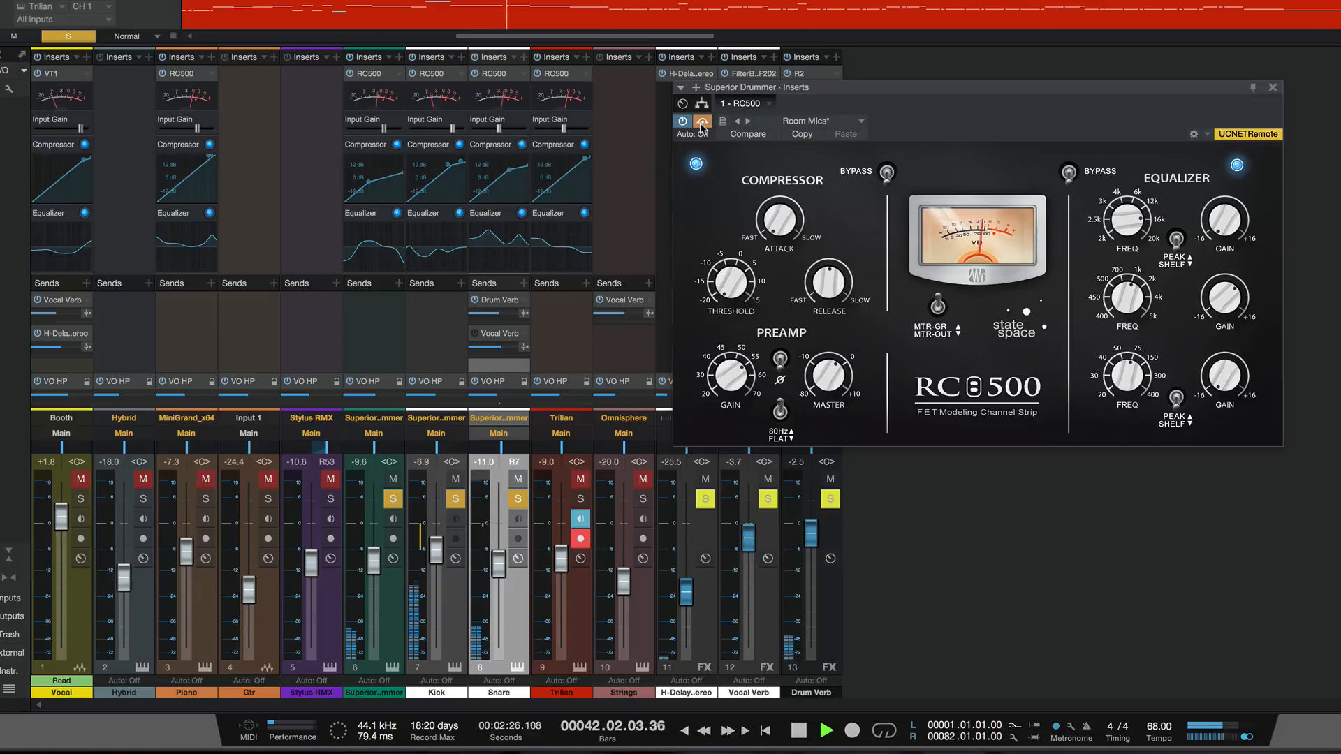
{"action": "left_click", "coordinate": [702, 125]}
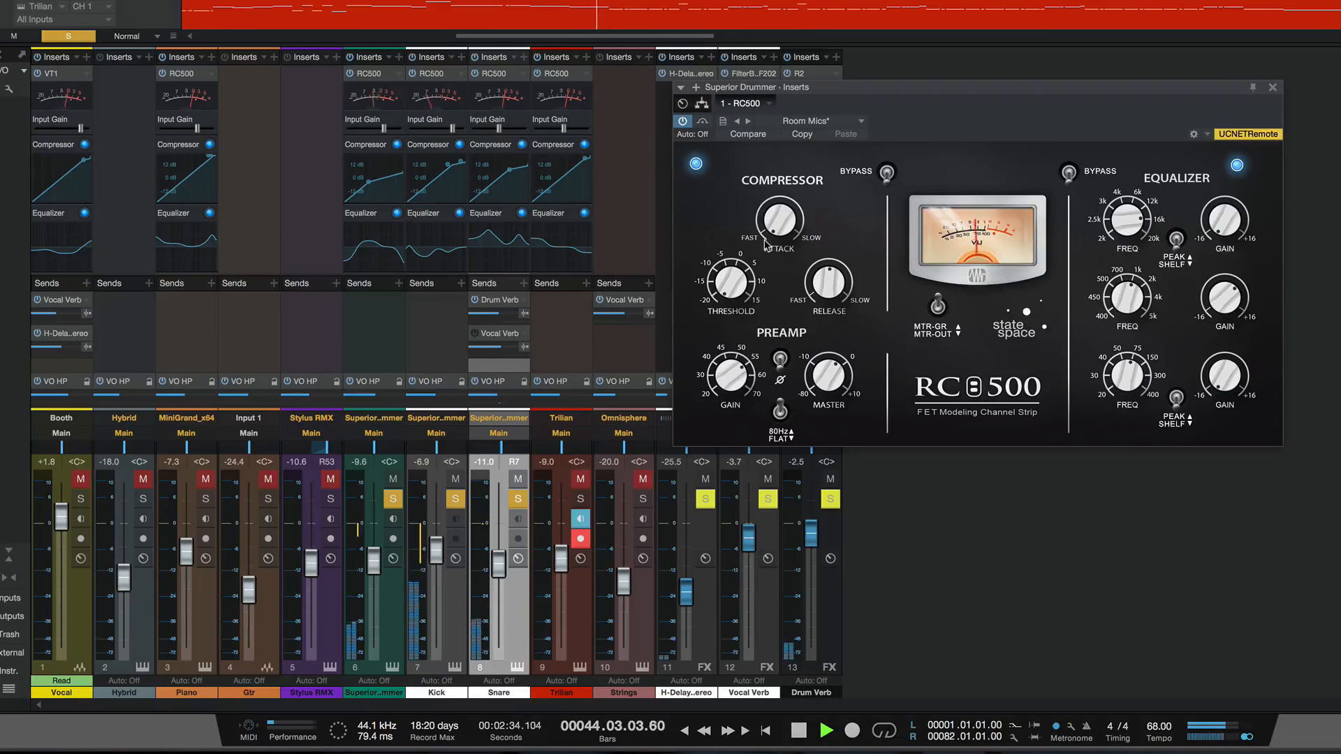
- Raise the preamp gain in the Superior Drummer's RC500 and check it against bypass
{"action": "left_click_drag", "start_coordinate": [733, 388], "coordinate": [724, 358]}
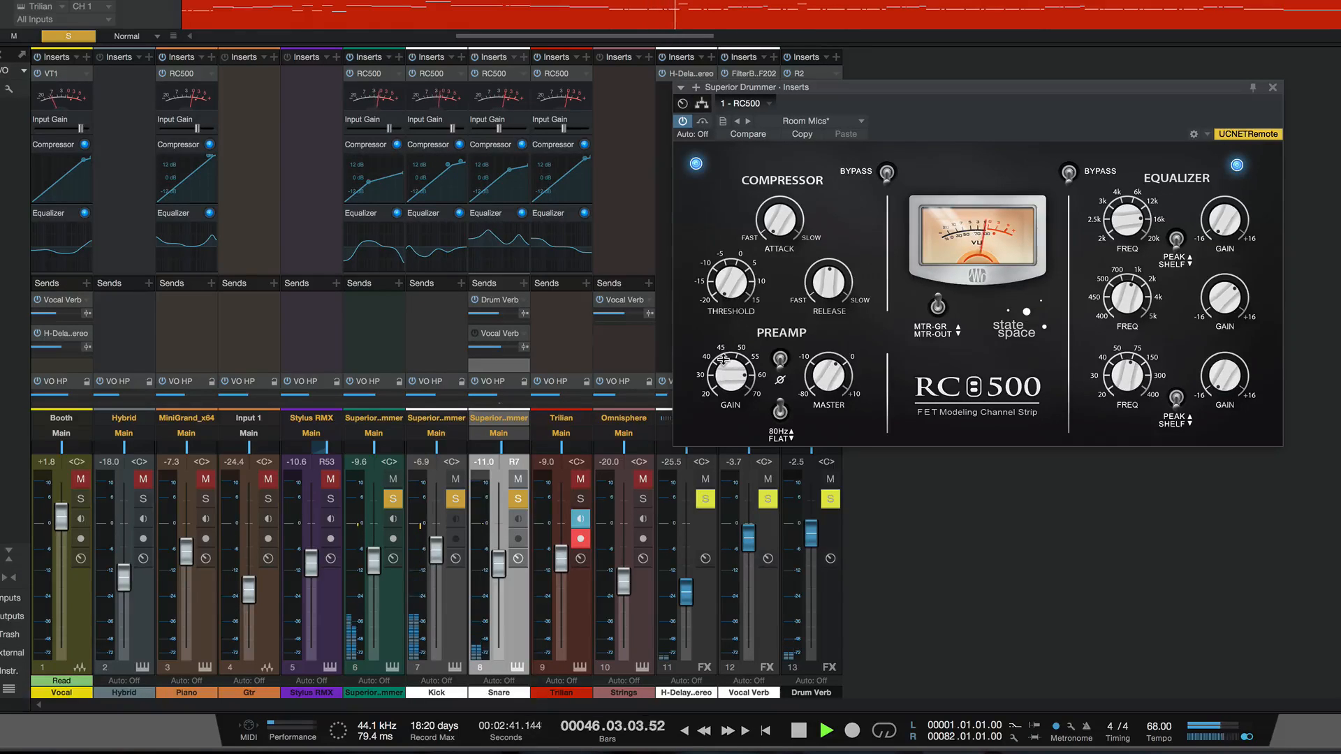
{"action": "left_click", "coordinate": [703, 122]}
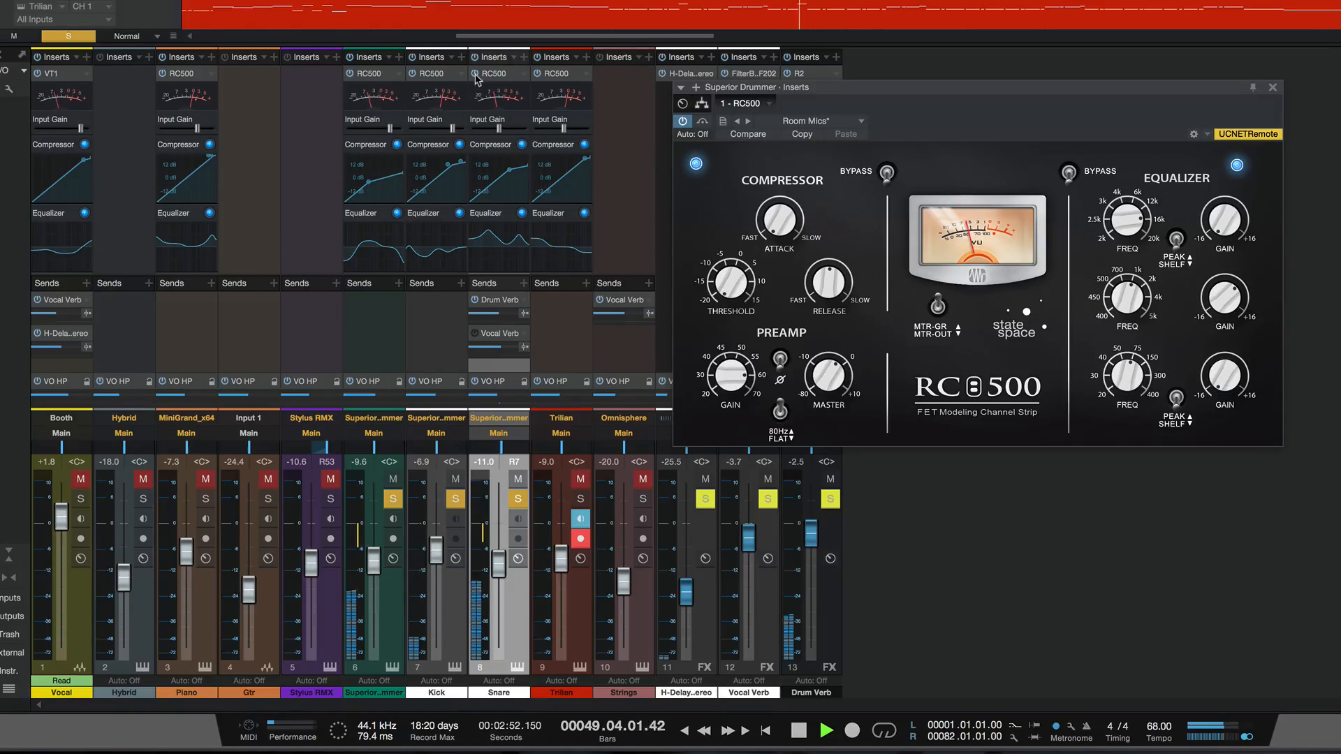
- Switch the Superior Drummer's RC500 insert off and on repeatedly to compare the drums with and without processing
{"action": "left_click", "coordinate": [351, 74]}
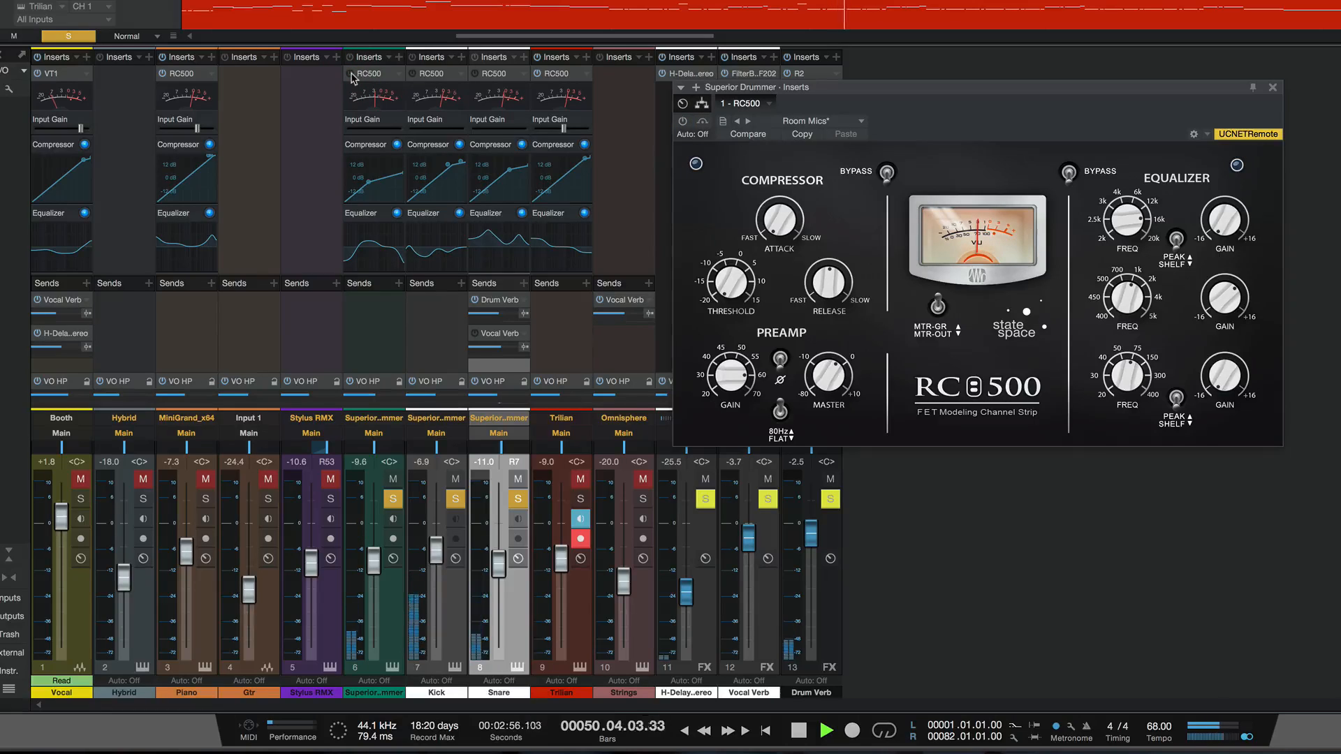
{"action": "left_click", "coordinate": [351, 76]}
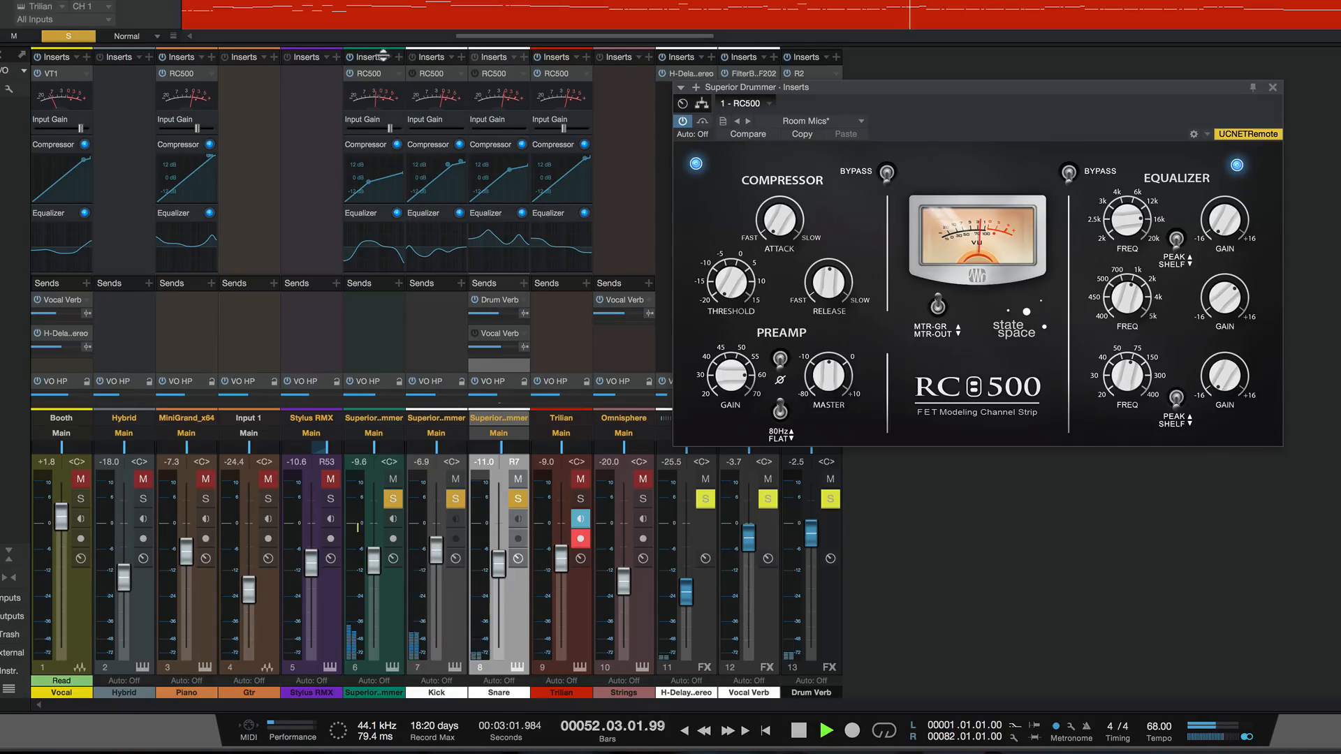
{"action": "left_click", "coordinate": [351, 76]}
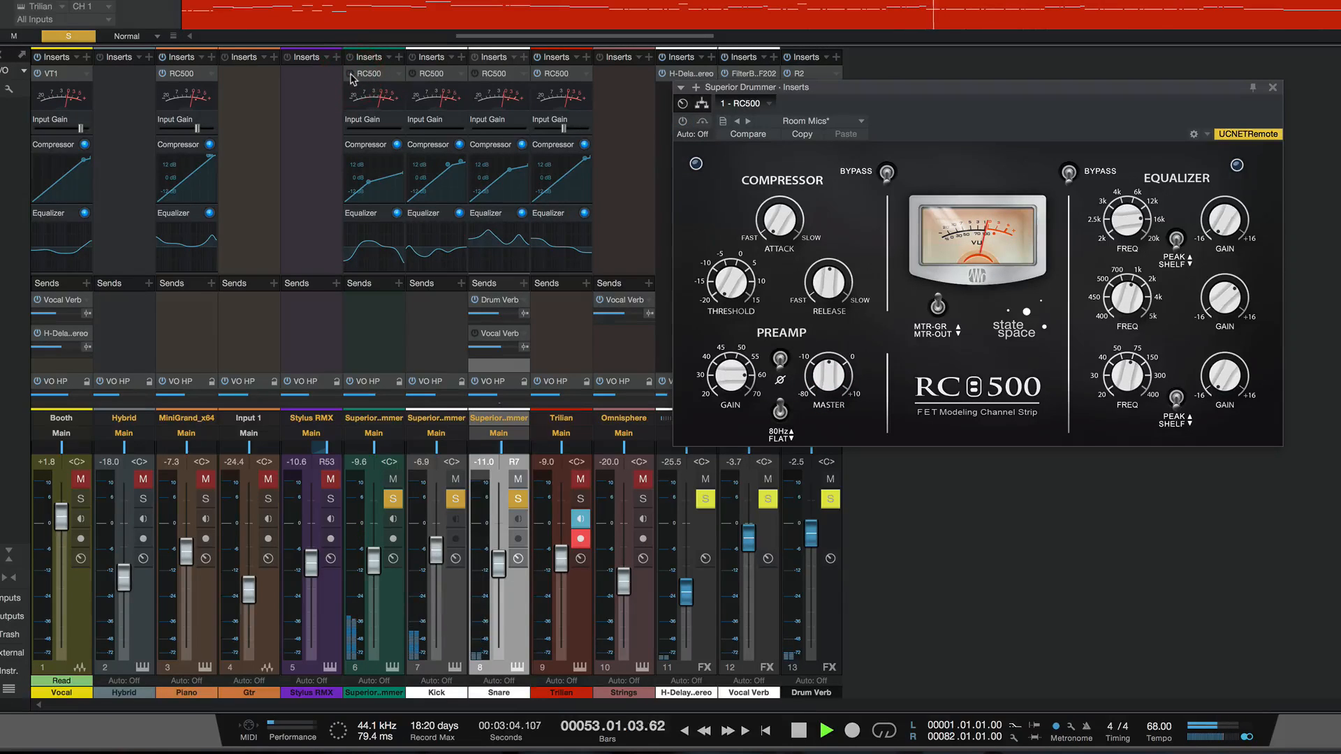
{"action": "left_click", "coordinate": [351, 76]}
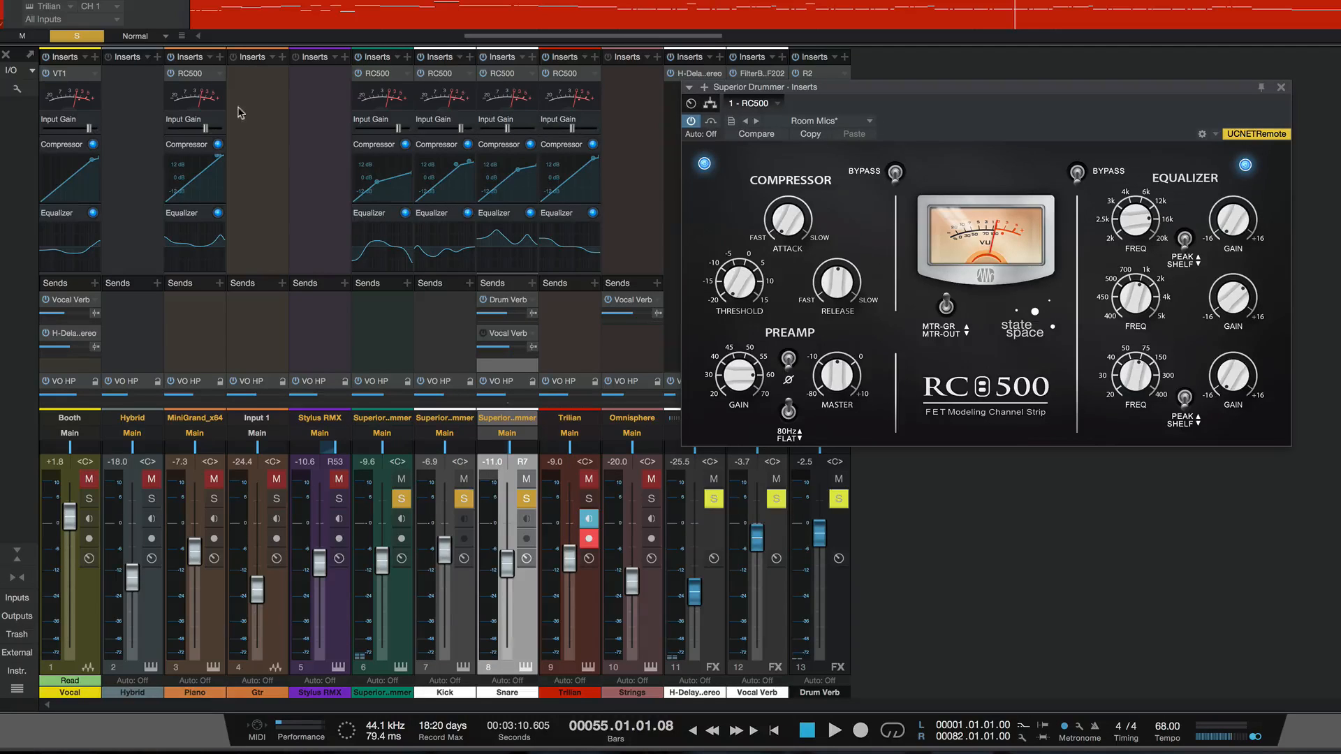
- Pin the Superior Drummer's RC500 window and open the Vocal channel's VT1, placing its window beside it
{"action": "left_click", "coordinate": [1262, 88]}
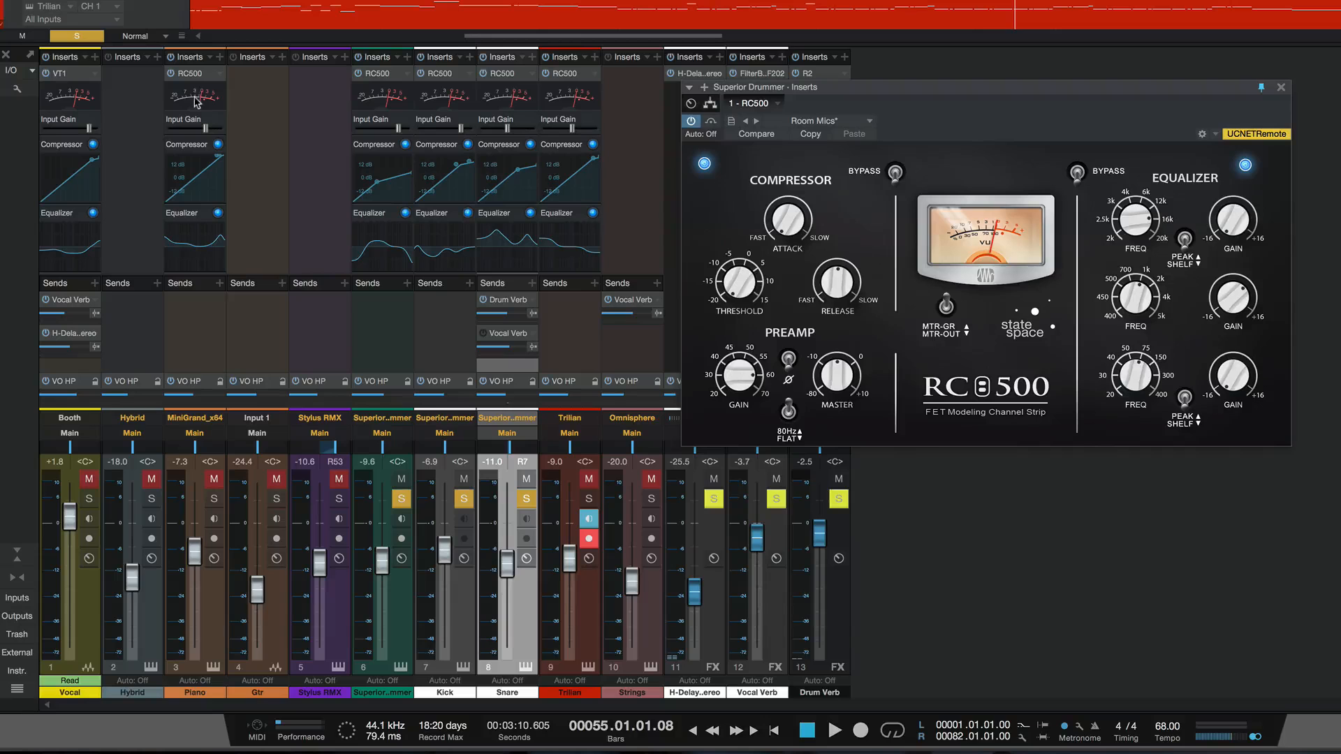
{"action": "left_click", "coordinate": [71, 77]}
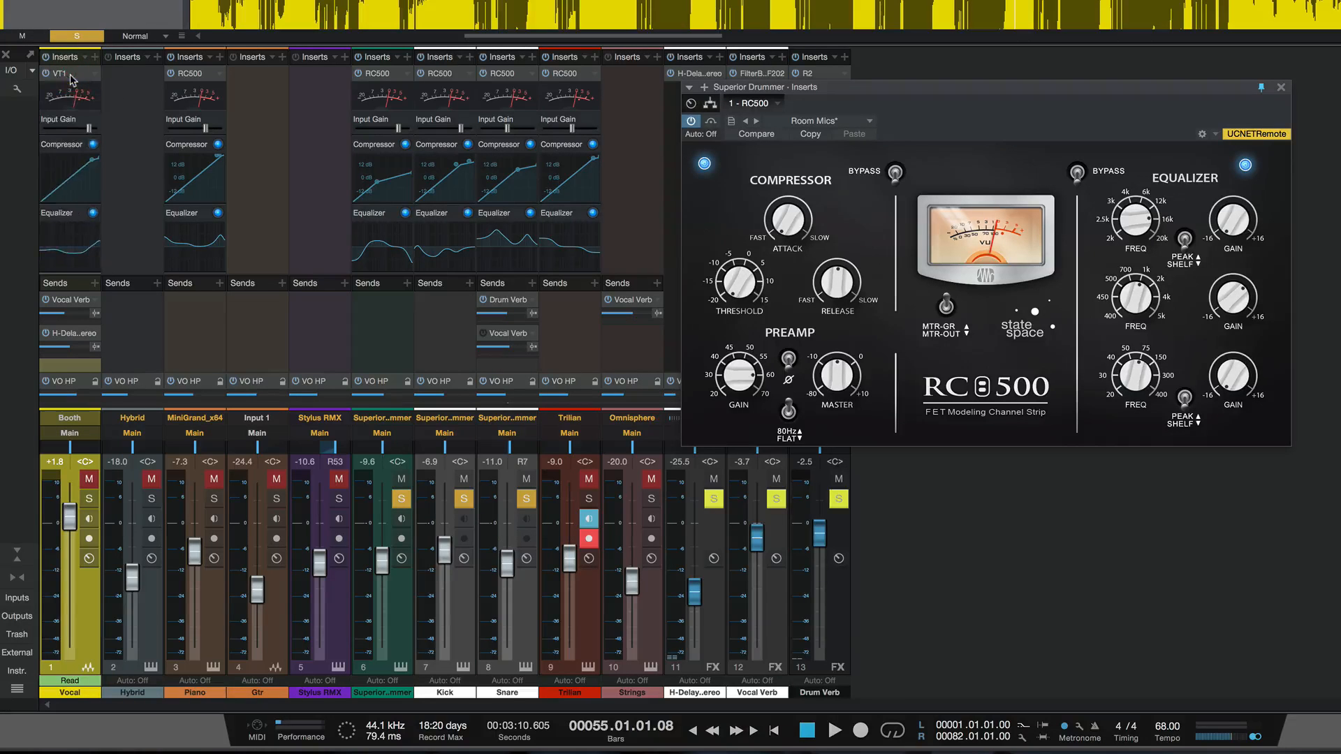
{"action": "double_click", "coordinate": [71, 75]}
{"action": "left_click_drag", "start_coordinate": [826, 90], "coordinate": [199, 35]}
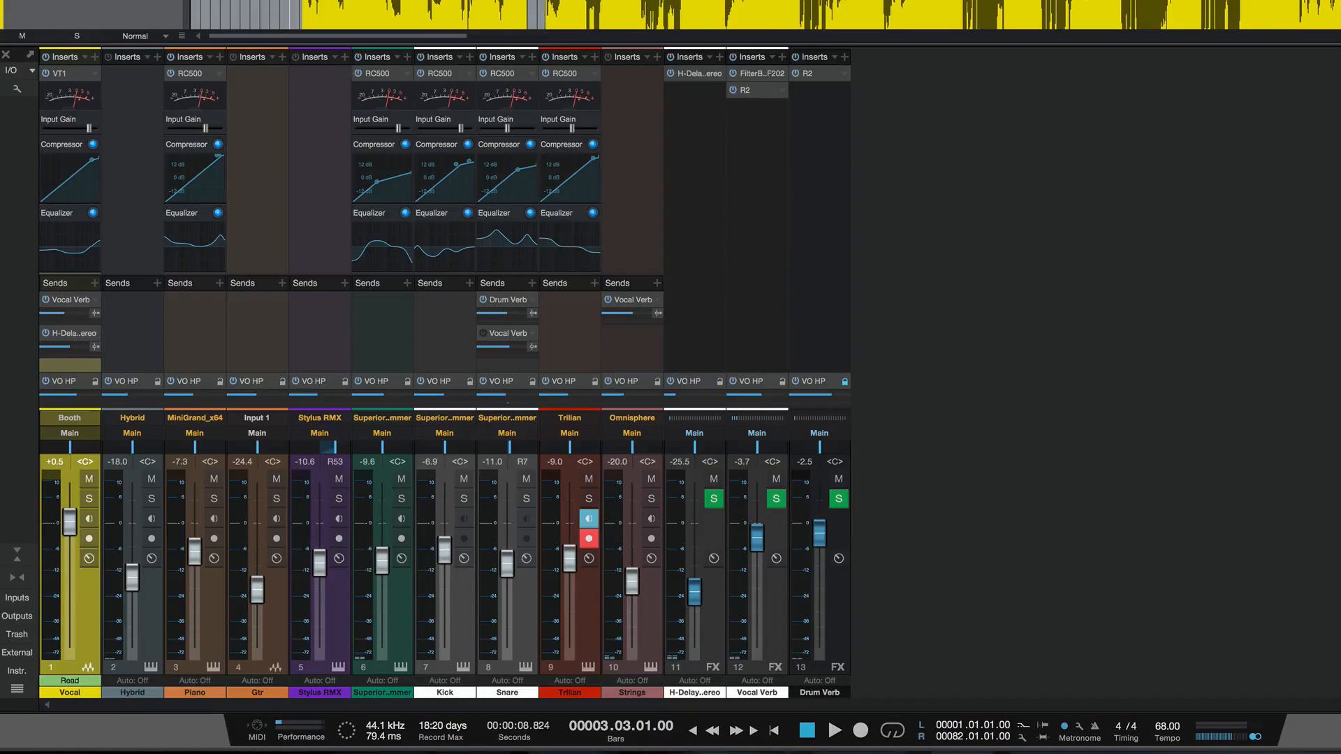
- Start playback of the full mix
{"action": "key", "text": "space"}
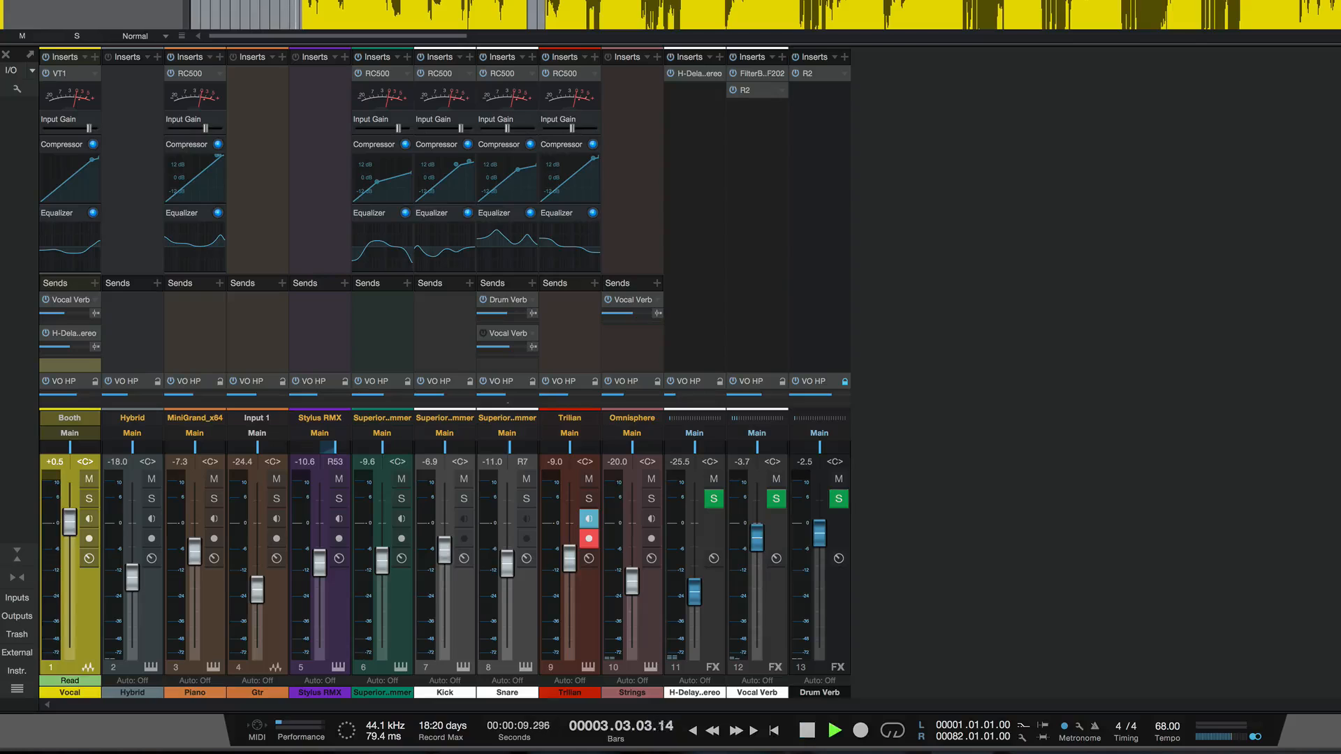